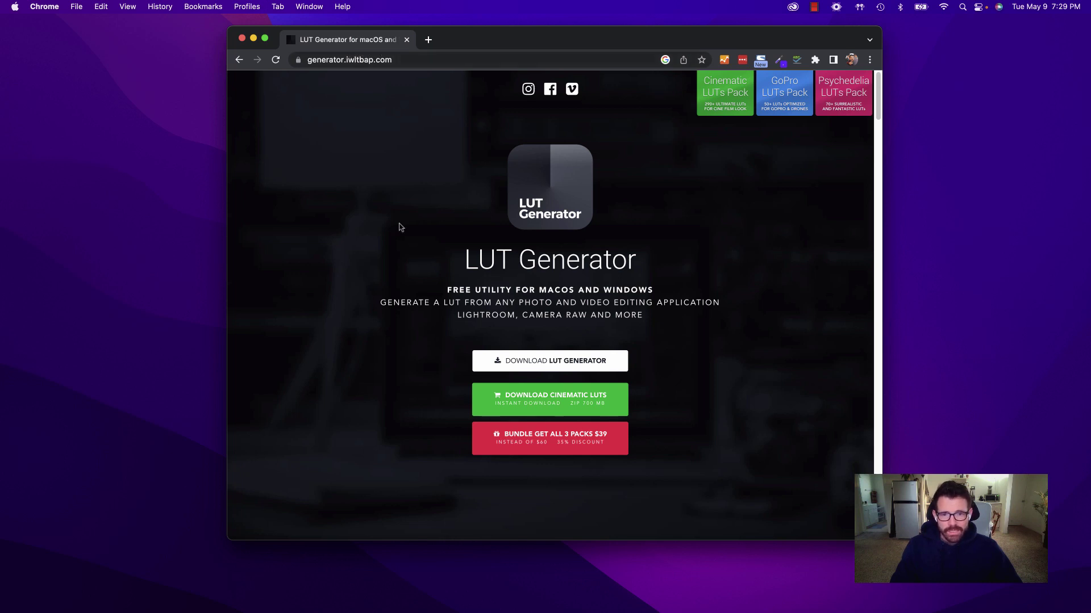
Go from the LUT Generator home page at generator.iwltbap.com to the store page for downloading it.
{"action": "left_click_drag", "start_coordinate": [345, 60], "coordinate": [430, 55]}
{"action": "left_click", "coordinate": [429, 56]}
{"action": "left_click", "coordinate": [378, 185]}
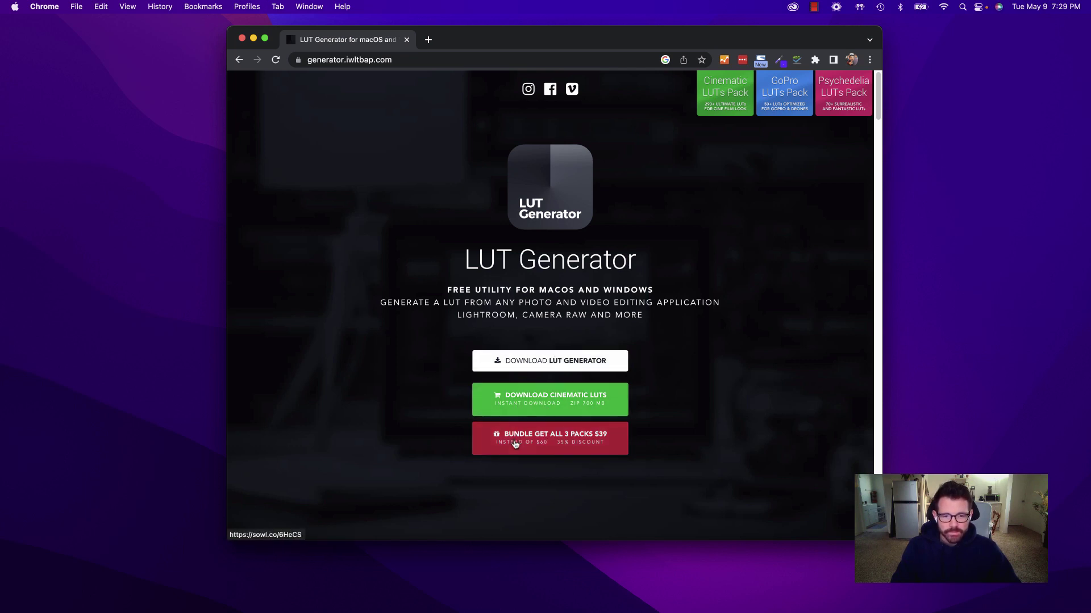
{"action": "left_click", "coordinate": [572, 364]}
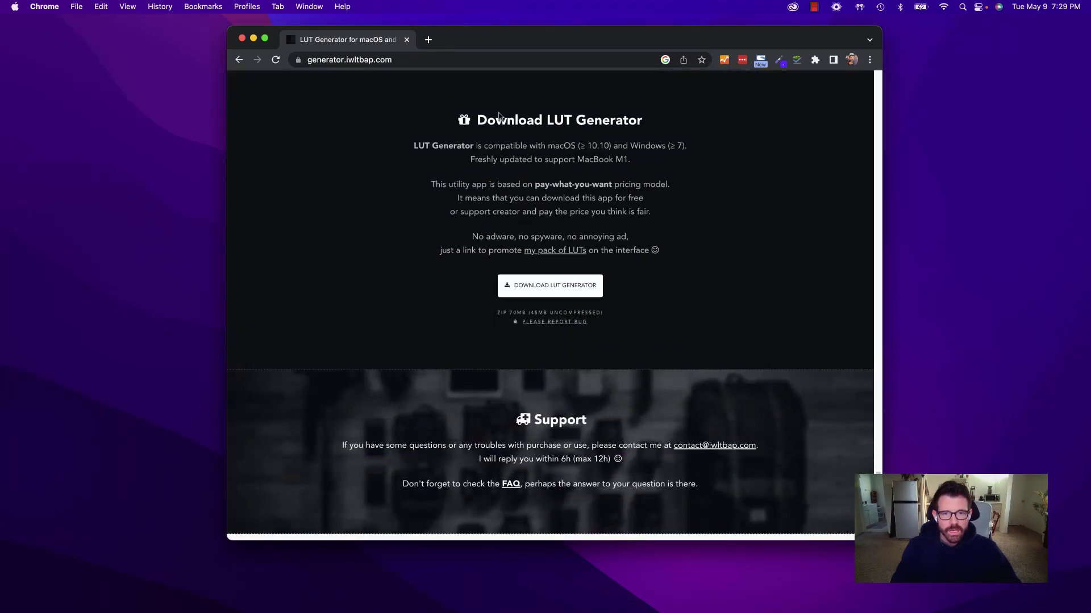
{"action": "left_click", "coordinate": [548, 288]}
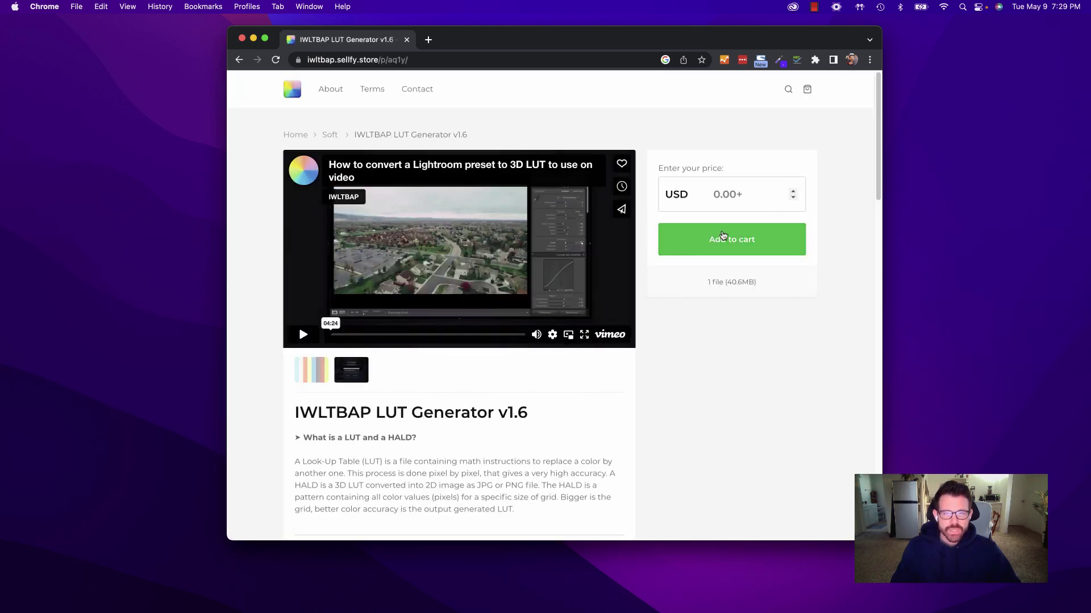
Order IWLTBAP LUT Generator v1.6 at a price of 0 USD, declining the master bundle offer.
{"action": "left_click", "coordinate": [722, 195]}
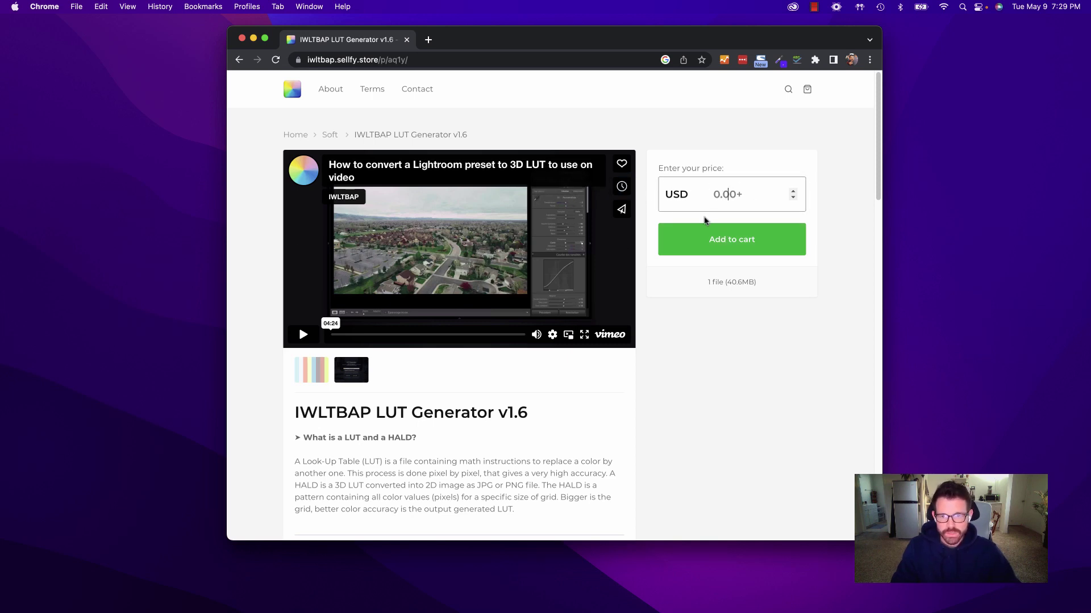
{"action": "type", "text": "0"}
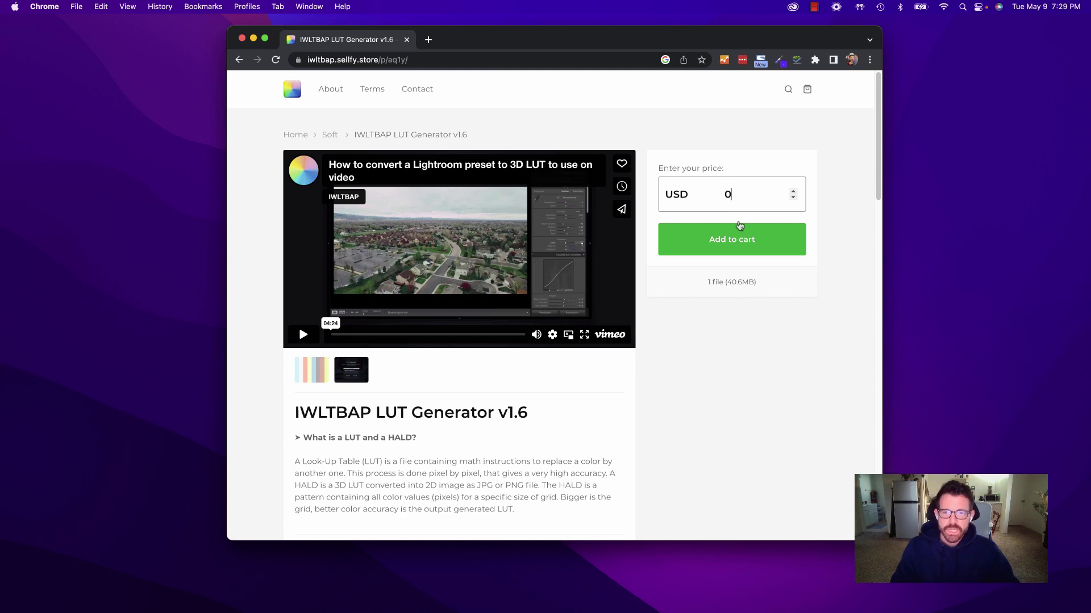
{"action": "left_click", "coordinate": [727, 245]}
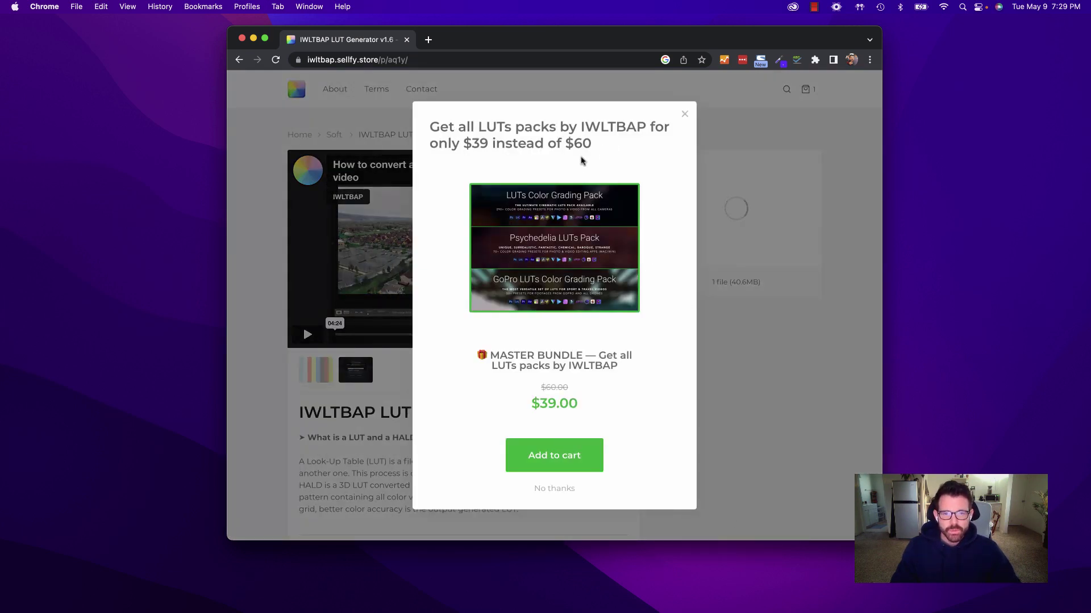
{"action": "left_click", "coordinate": [555, 488]}
{"action": "left_click", "coordinate": [768, 207]}
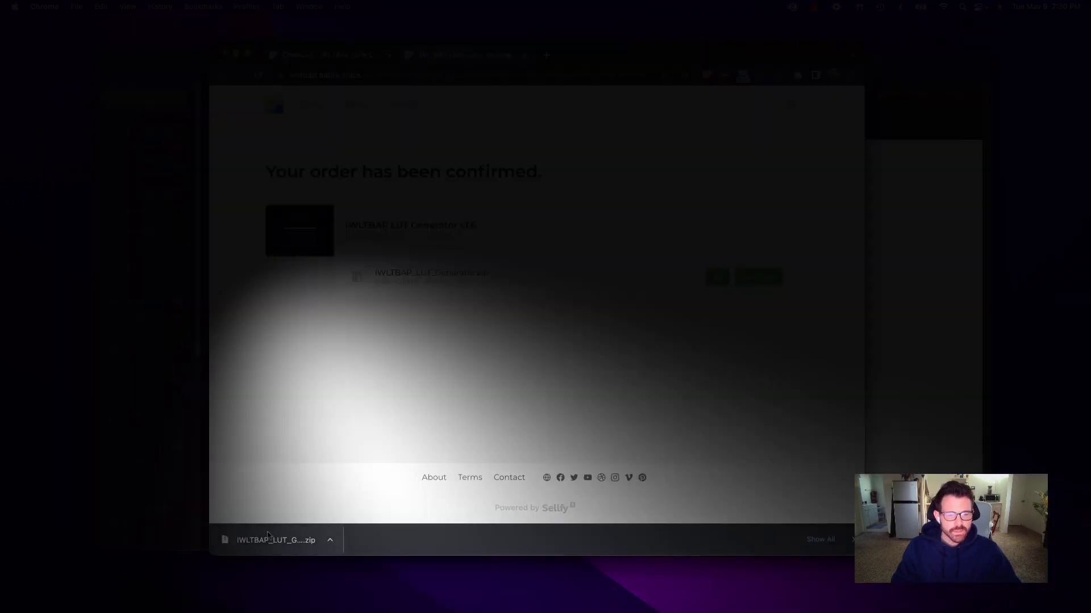
Open the downloaded LUT Generator archive and mount the disk image in its LUT Generator (Mac) folder.
{"action": "left_click", "coordinate": [284, 538]}
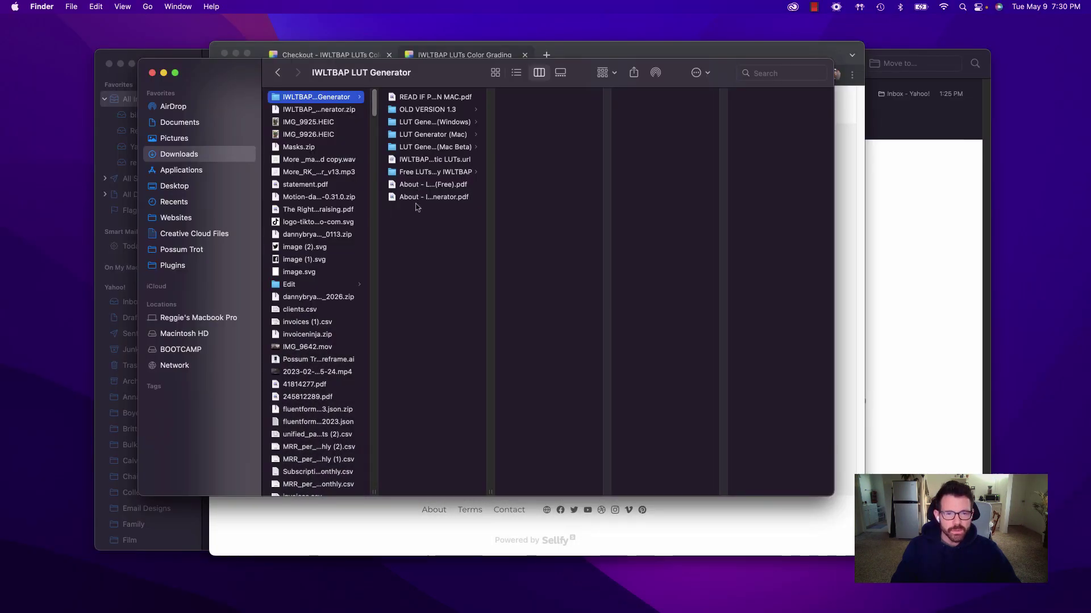
{"action": "left_click", "coordinate": [453, 123]}
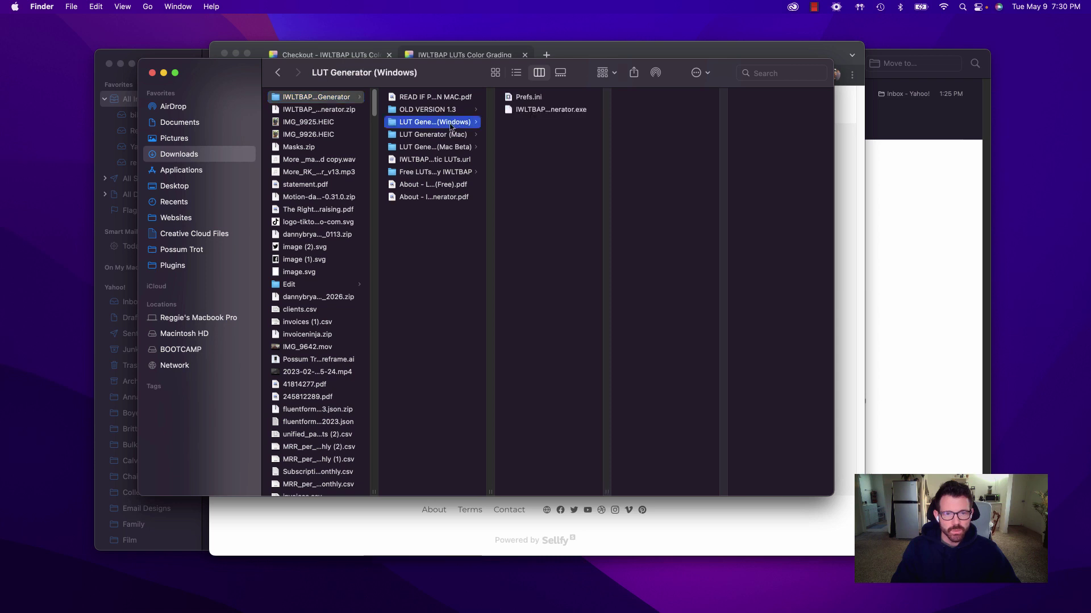
{"action": "left_click", "coordinate": [414, 111]}
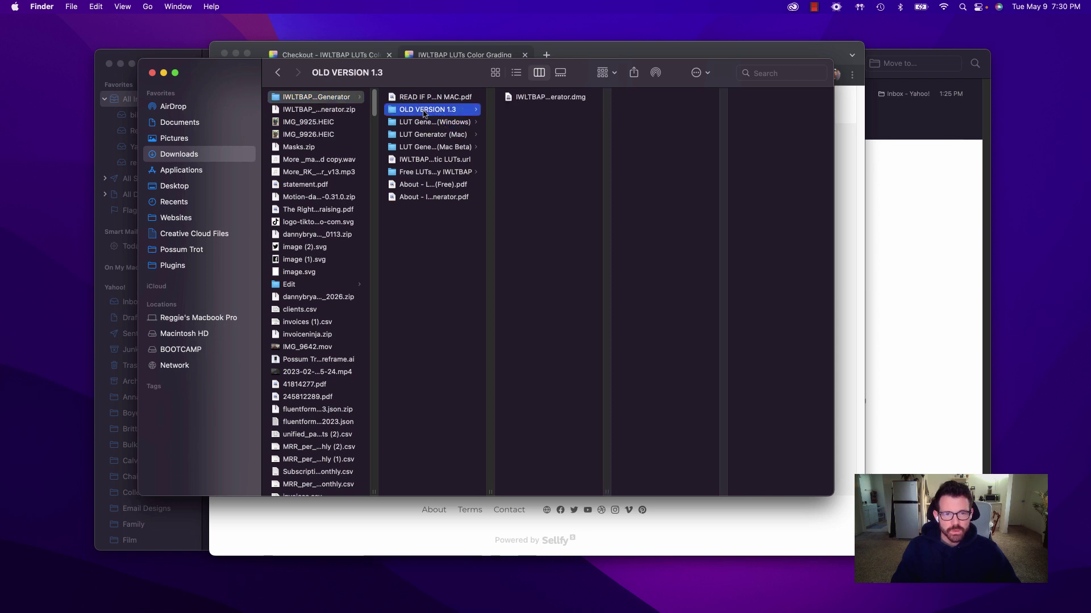
{"action": "left_click", "coordinate": [420, 136]}
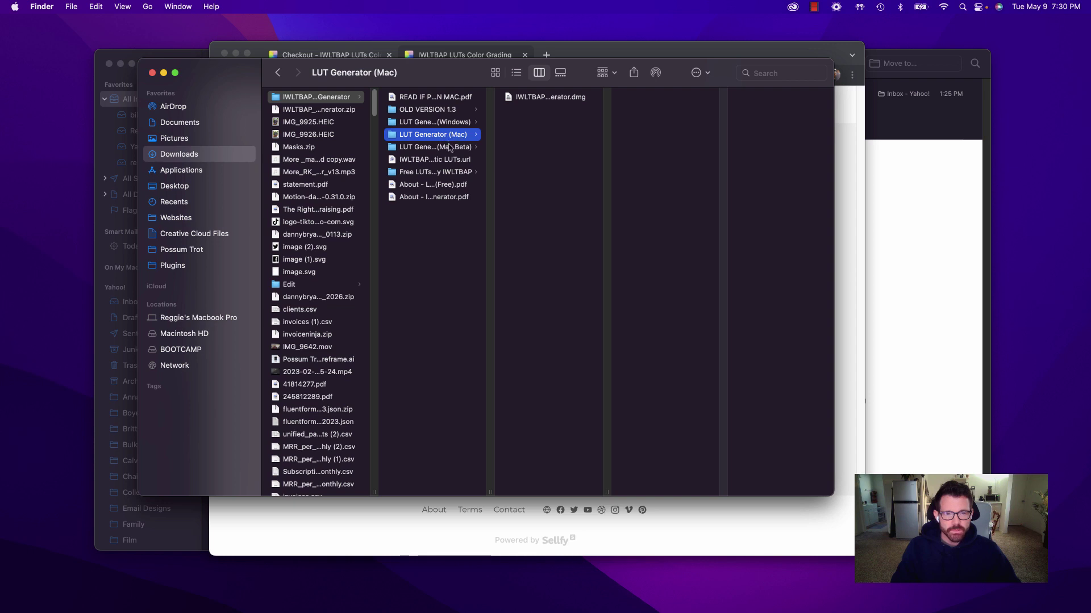
{"action": "left_click", "coordinate": [448, 148]}
{"action": "left_click", "coordinate": [425, 140]}
{"action": "left_click", "coordinate": [523, 98]}
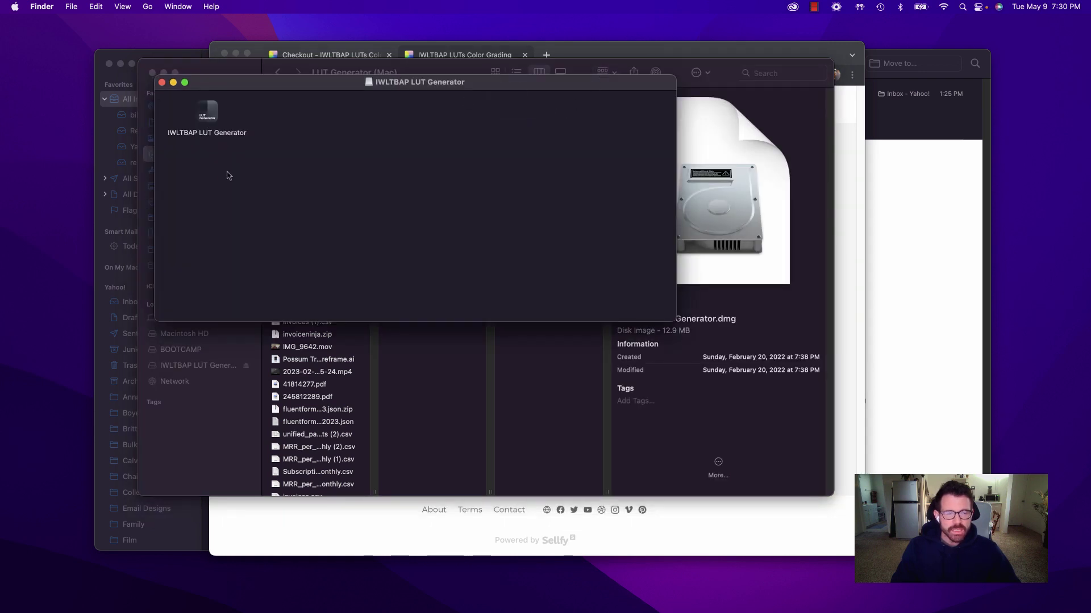
Set the disk image window aside and launch IWLTBAP LUT Generator from the Applications folder.
{"action": "left_click", "coordinate": [211, 121]}
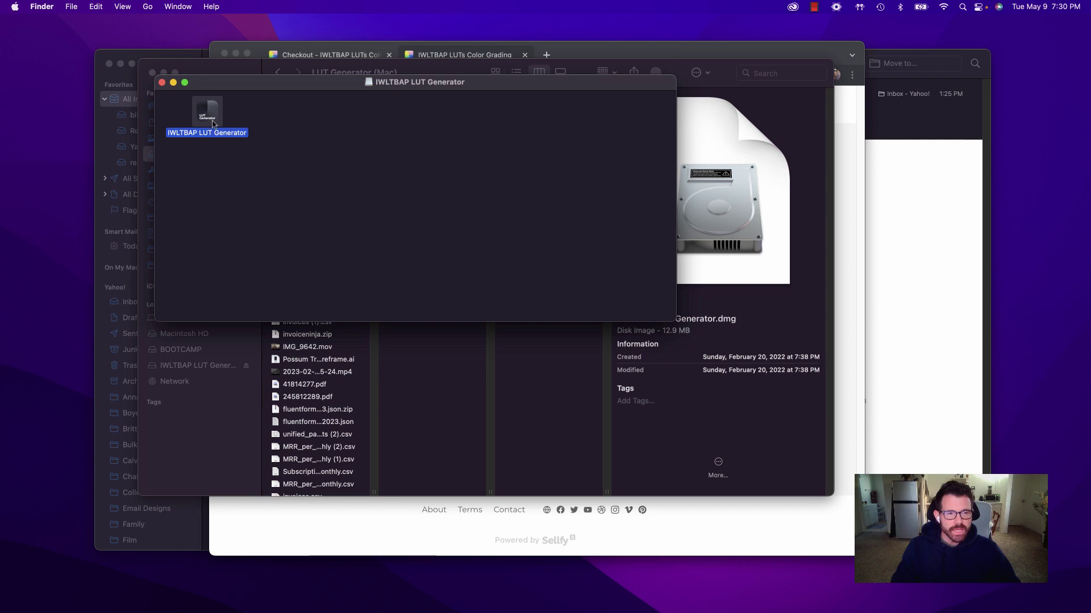
{"action": "left_click_drag", "start_coordinate": [246, 86], "coordinate": [417, 135]}
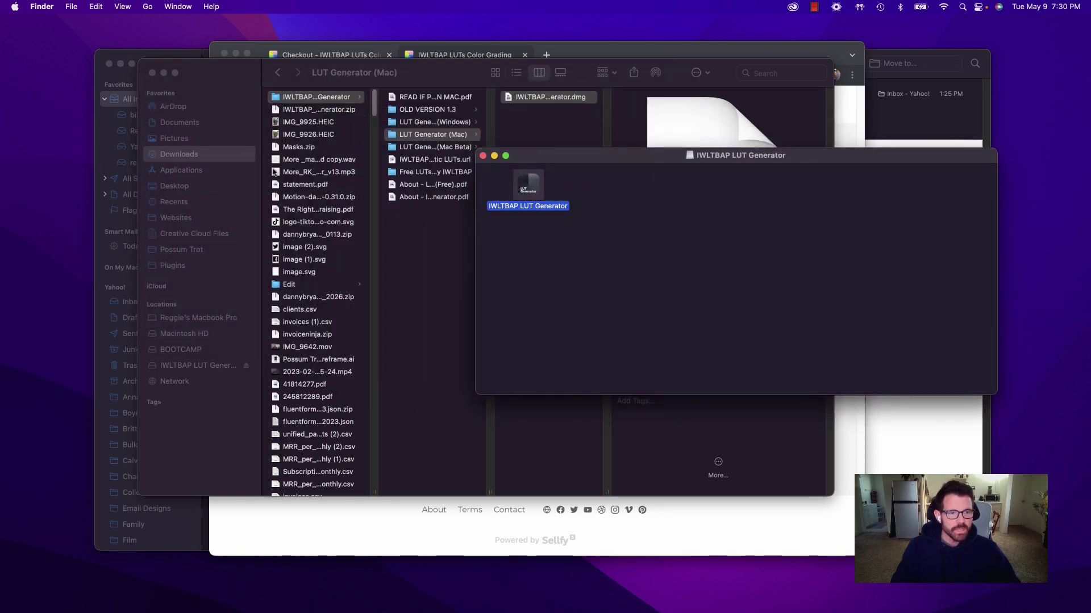
{"action": "left_click_drag", "start_coordinate": [528, 183], "coordinate": [879, 239]}
{"action": "left_click", "coordinate": [198, 170]}
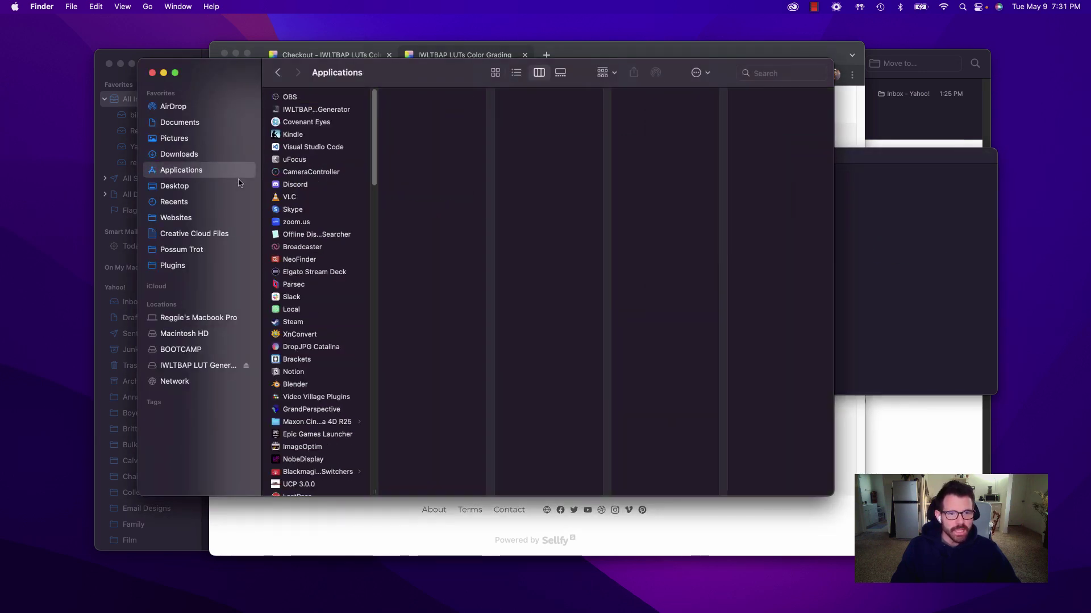
{"action": "left_click", "coordinate": [298, 100]}
{"action": "left_click", "coordinate": [306, 111]}
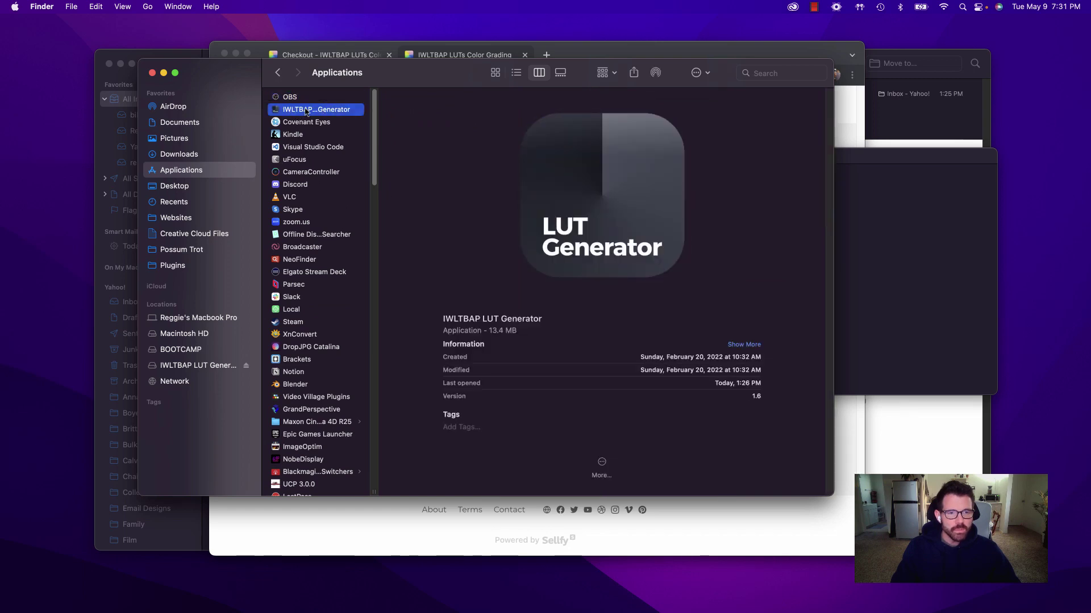
{"action": "double_click", "coordinate": [306, 111]}
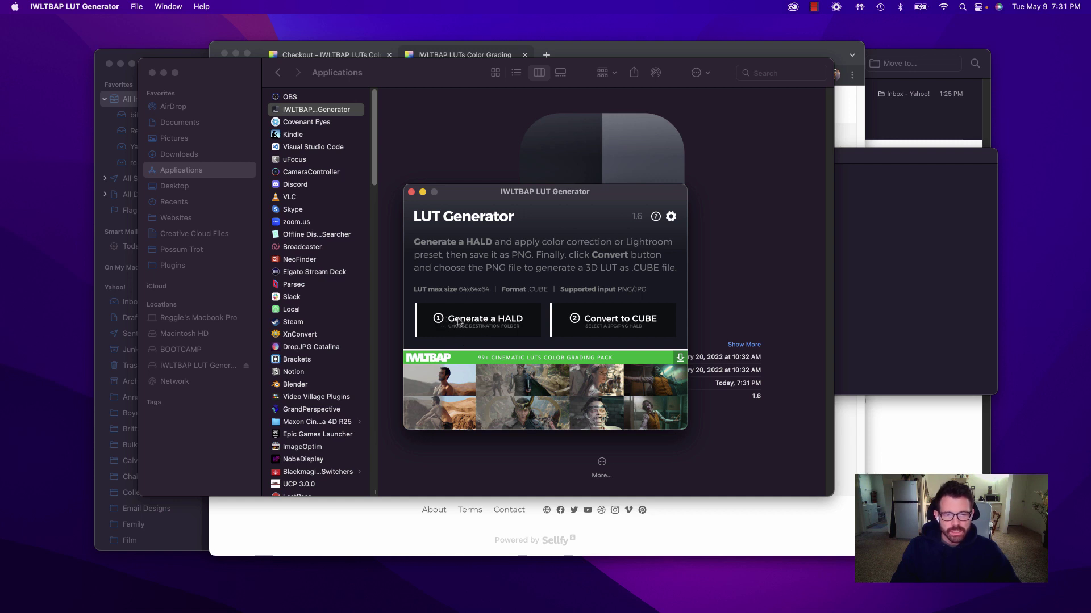
Generate a HALD image with the Desktop as destination folder and quit LUT Generator.
{"action": "left_click", "coordinate": [487, 320]}
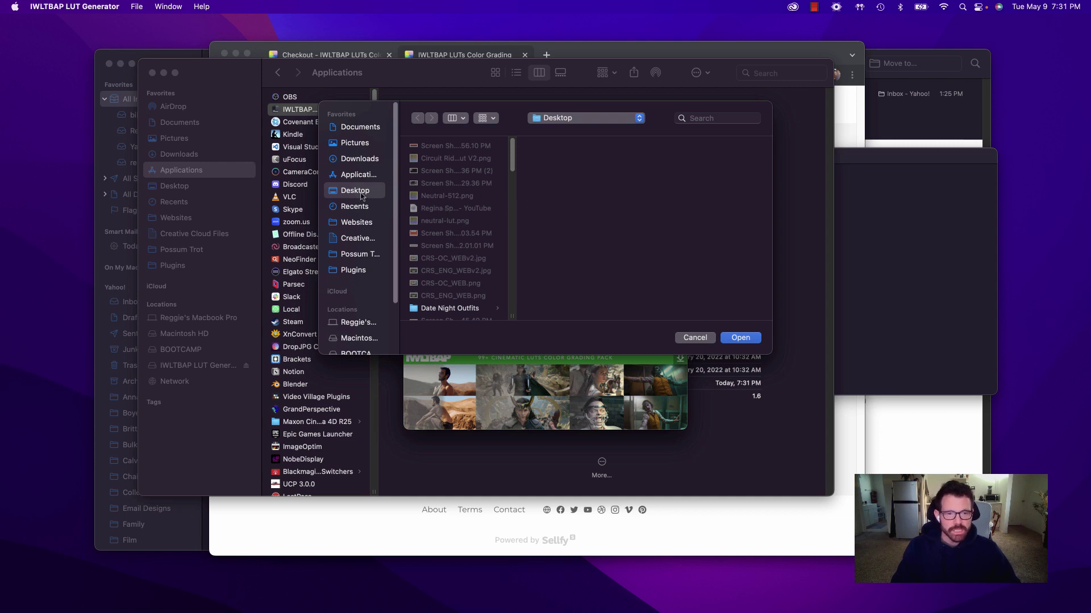
{"action": "left_click", "coordinate": [741, 339]}
{"action": "left_click", "coordinate": [559, 250]}
{"action": "key", "text": "super+q"}
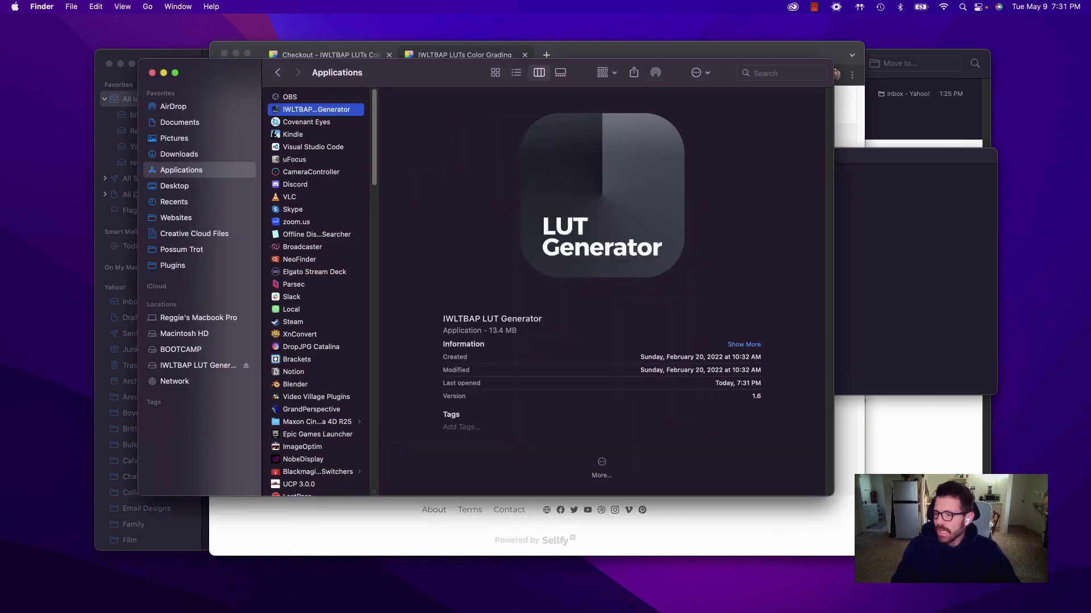
Switch to Preview to view the generated Neutral-512.png image, and close it.
{"action": "key", "text": "super+Tab"}
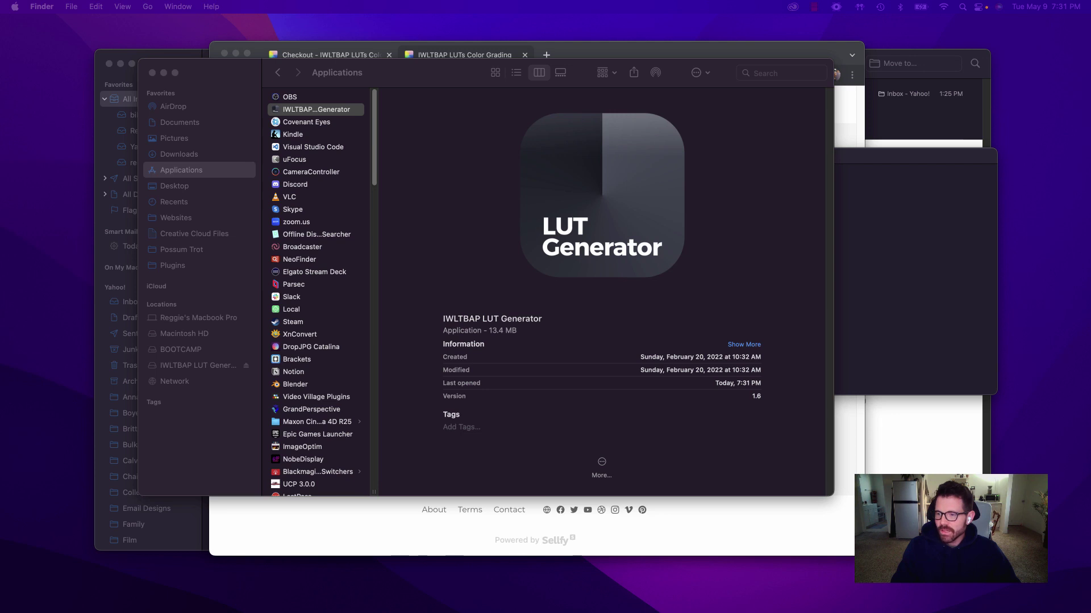
{"action": "key", "text": "super+Tab"}
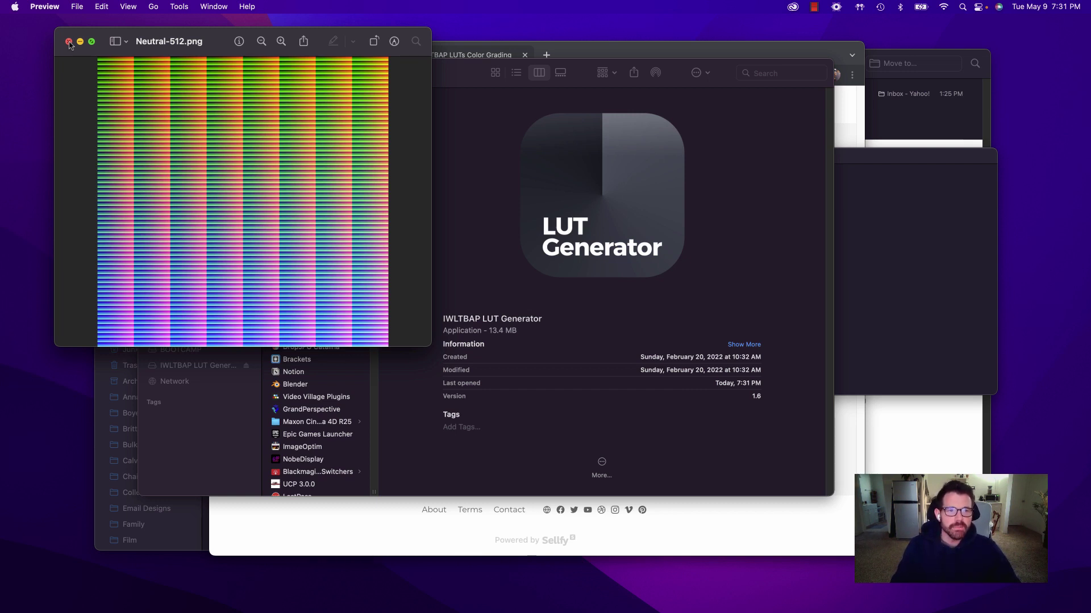
{"action": "left_click_drag", "start_coordinate": [228, 42], "coordinate": [233, 164]}
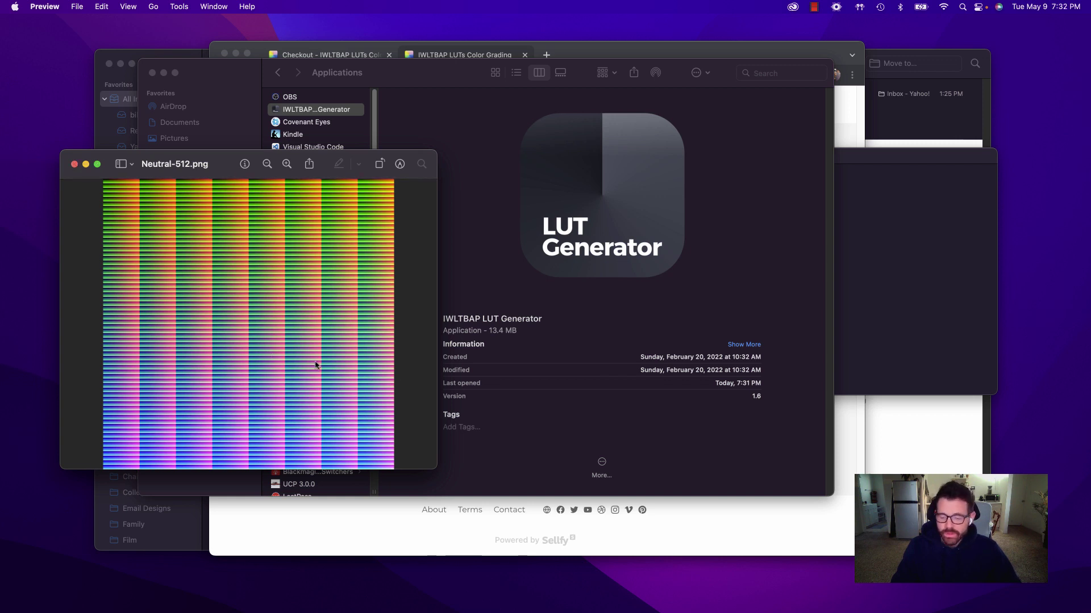
{"action": "left_click", "coordinate": [74, 166]}
Switch to Chrome and load obsproject.com.
{"action": "key", "text": "super+l"}
{"action": "type", "text": "obs"}
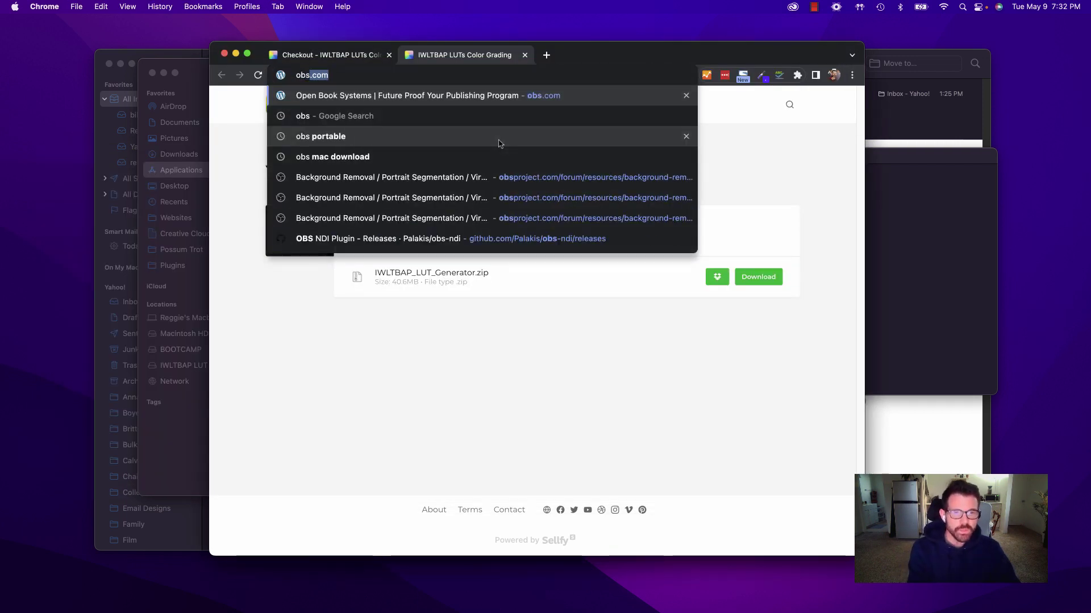
{"action": "type", "text": "project.com"}
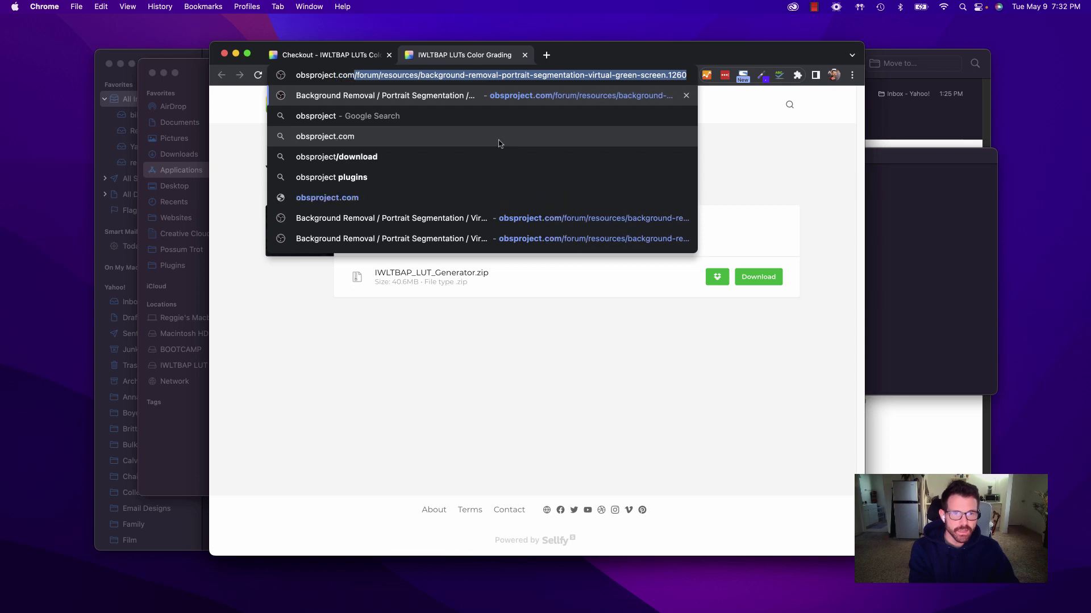
{"action": "key", "text": "Delete"}
{"action": "key", "text": "Return"}
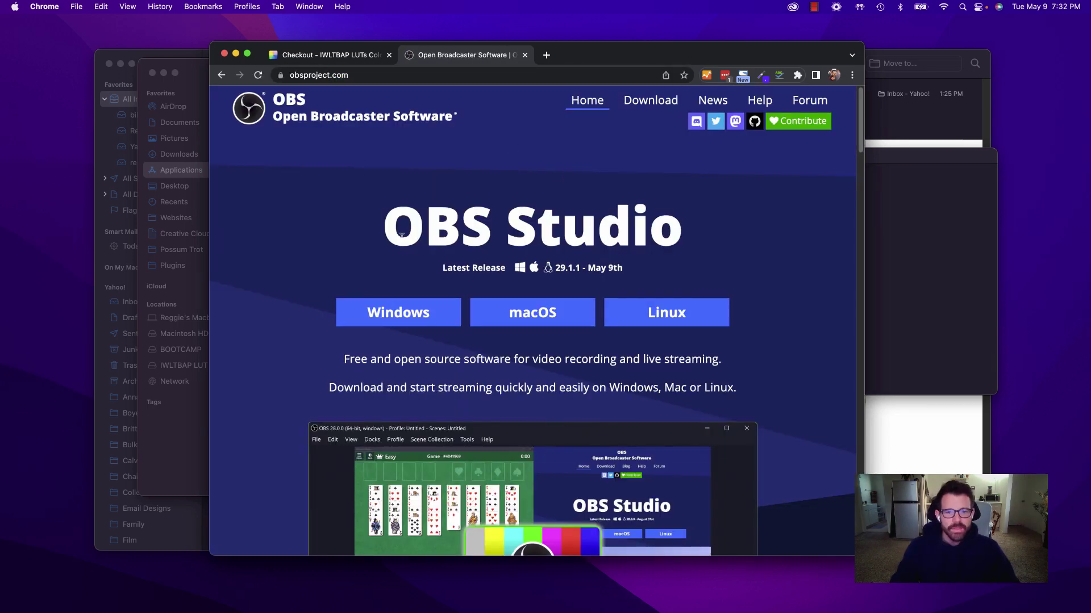
Download the macOS (Intel) version of OBS Studio.
{"action": "left_click_drag", "start_coordinate": [425, 227], "coordinate": [595, 322]}
{"action": "left_click", "coordinate": [540, 341]}
{"action": "left_click", "coordinate": [534, 316]}
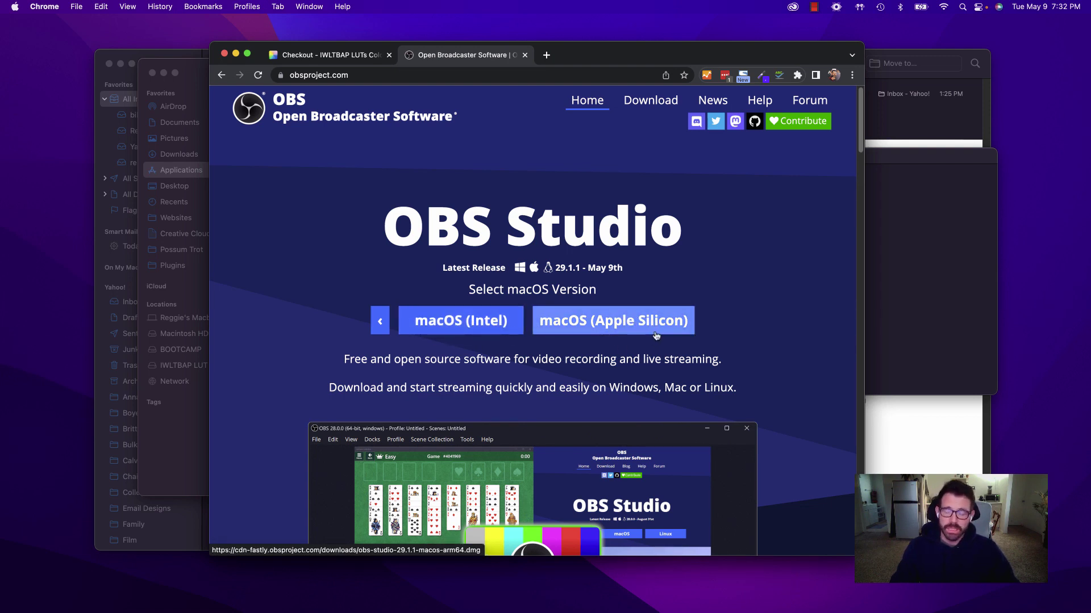
{"action": "left_click", "coordinate": [441, 327]}
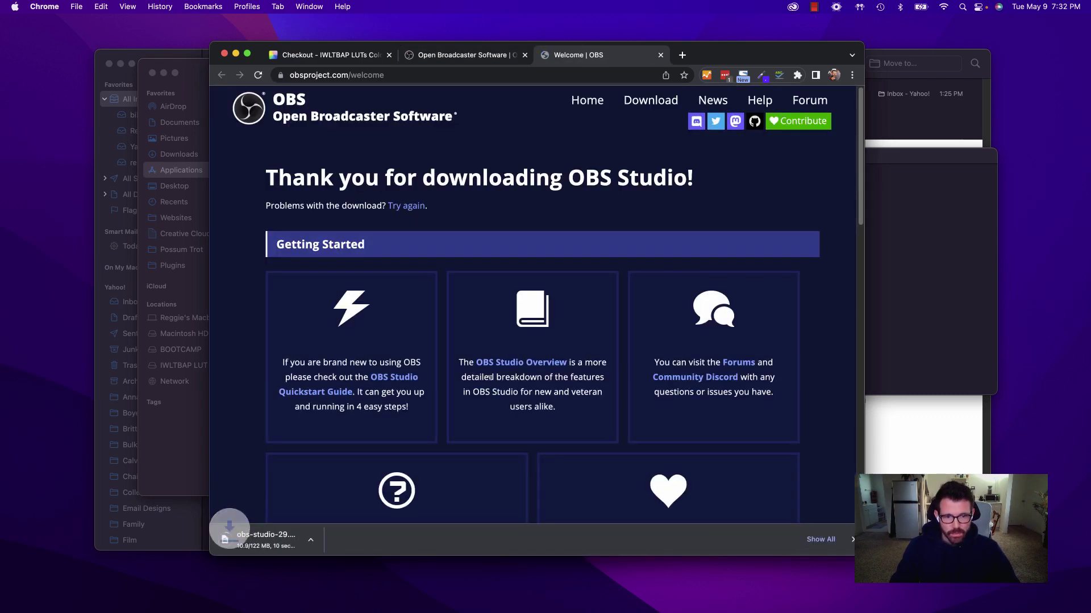
Copy OBS from the downloaded disk image into the Applications folder and launch it from there.
{"action": "left_click", "coordinate": [277, 540]}
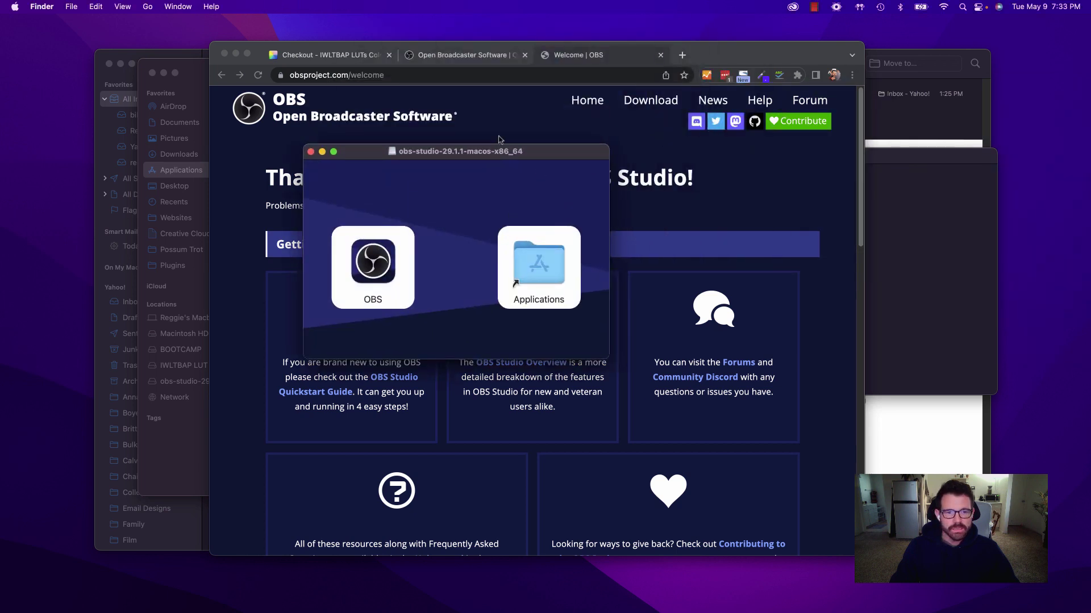
{"action": "left_click_drag", "start_coordinate": [375, 268], "coordinate": [535, 266]}
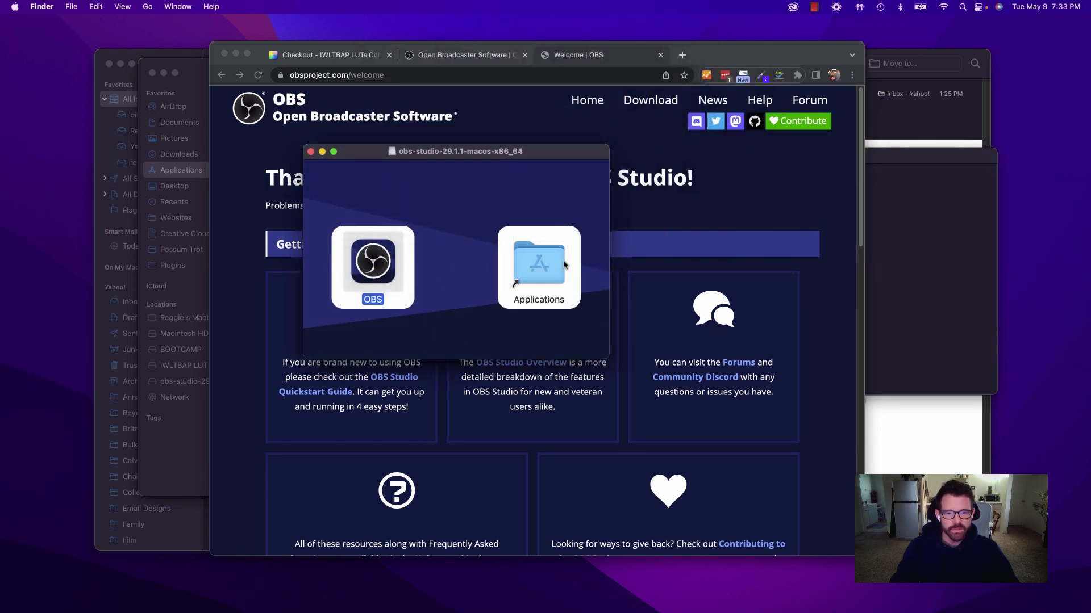
{"action": "double_click", "coordinate": [535, 265]}
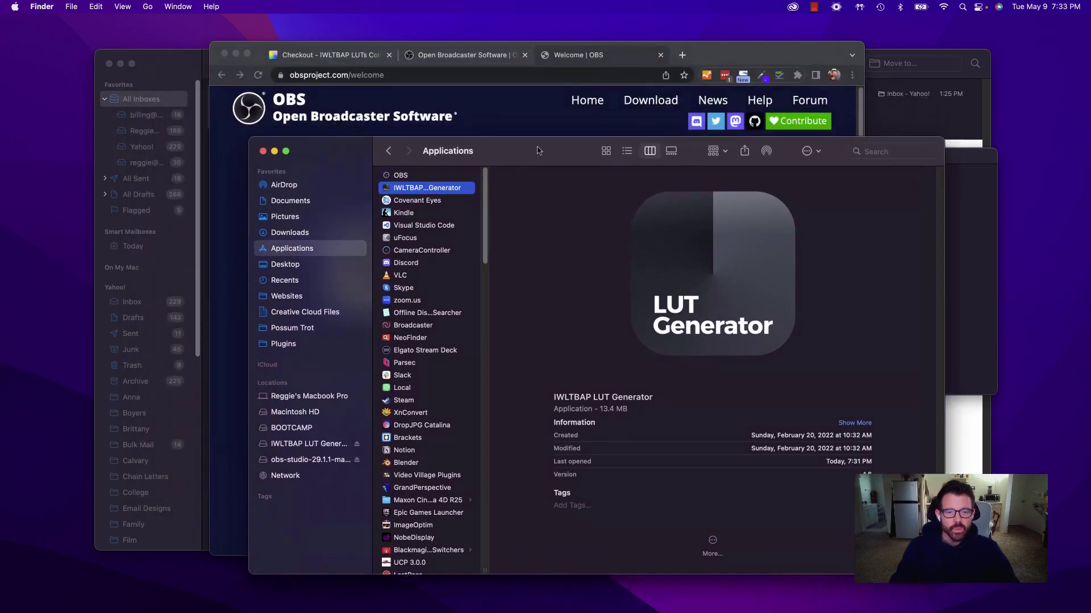
{"action": "left_click_drag", "start_coordinate": [546, 170], "coordinate": [578, 127]}
{"action": "left_click", "coordinate": [334, 149]}
{"action": "left_click", "coordinate": [445, 152]}
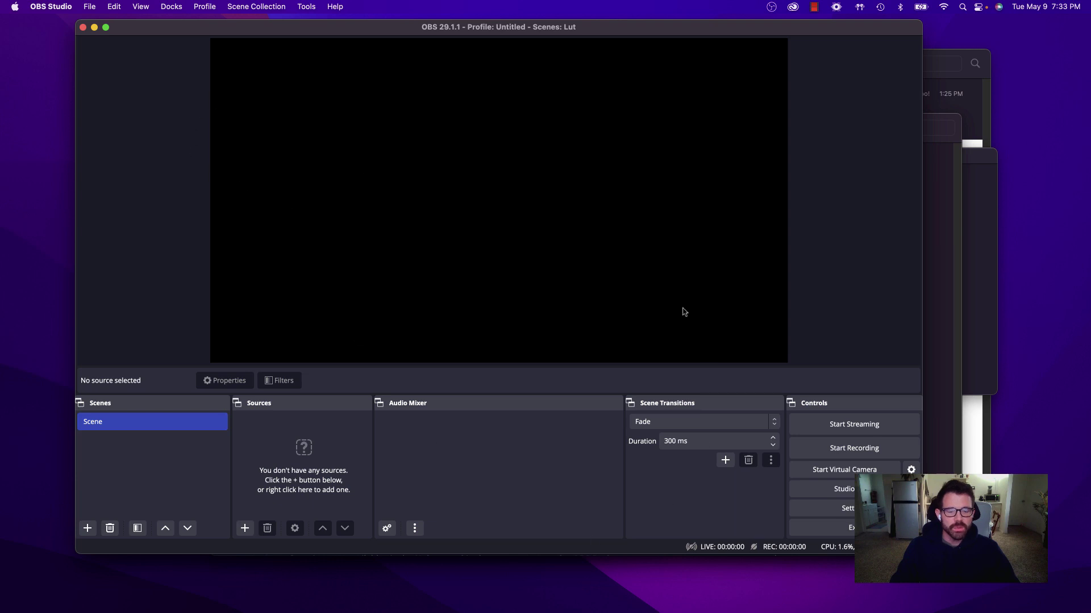
{"action": "left_click", "coordinate": [241, 7]}
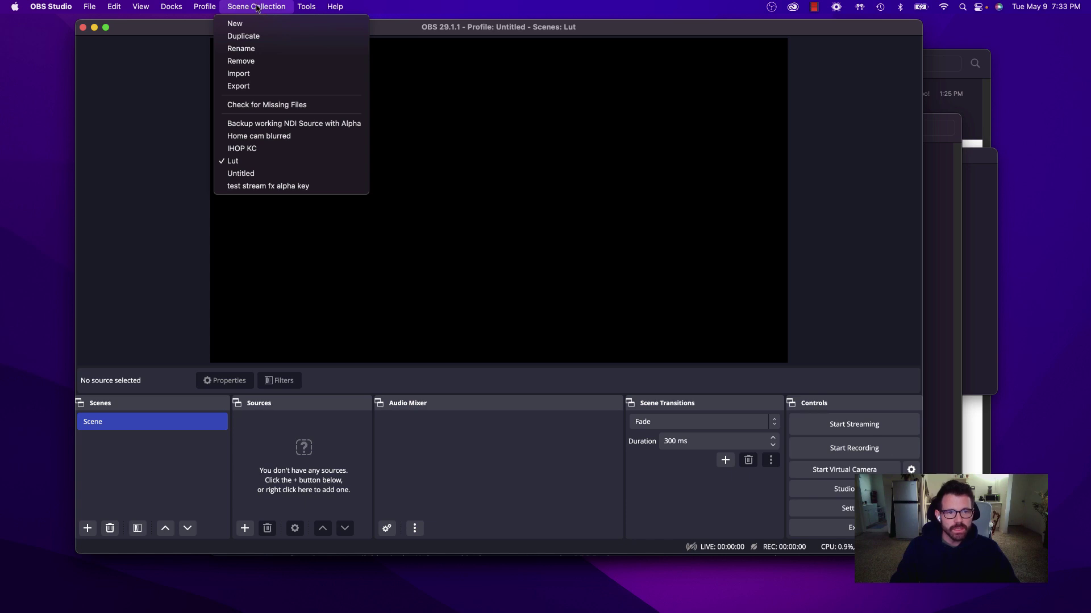
{"action": "left_click", "coordinate": [237, 23]}
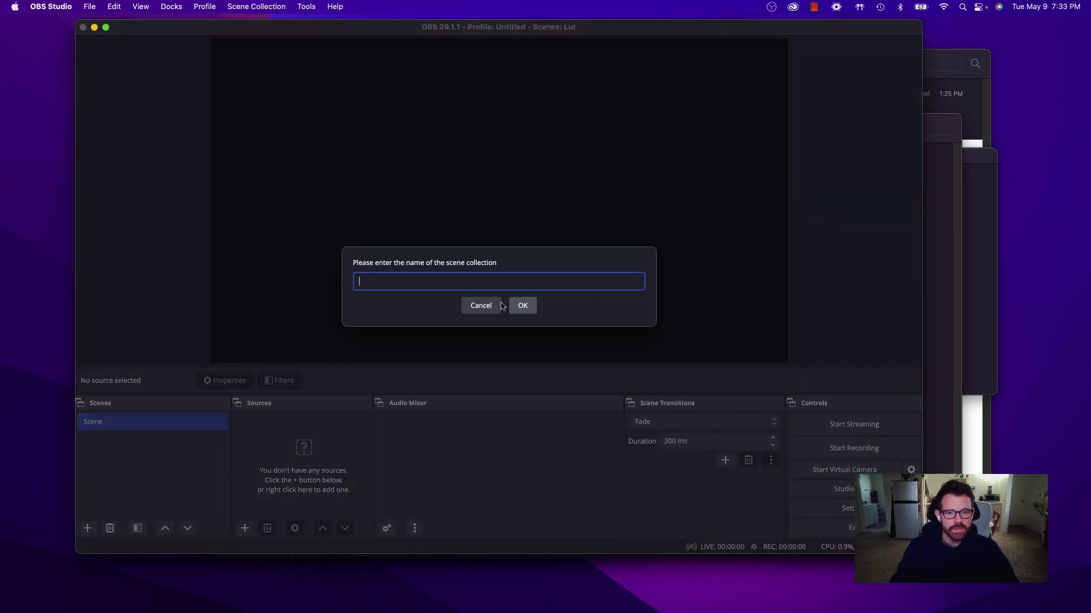
{"action": "left_click", "coordinate": [525, 307]}
{"action": "left_click", "coordinate": [253, 7]}
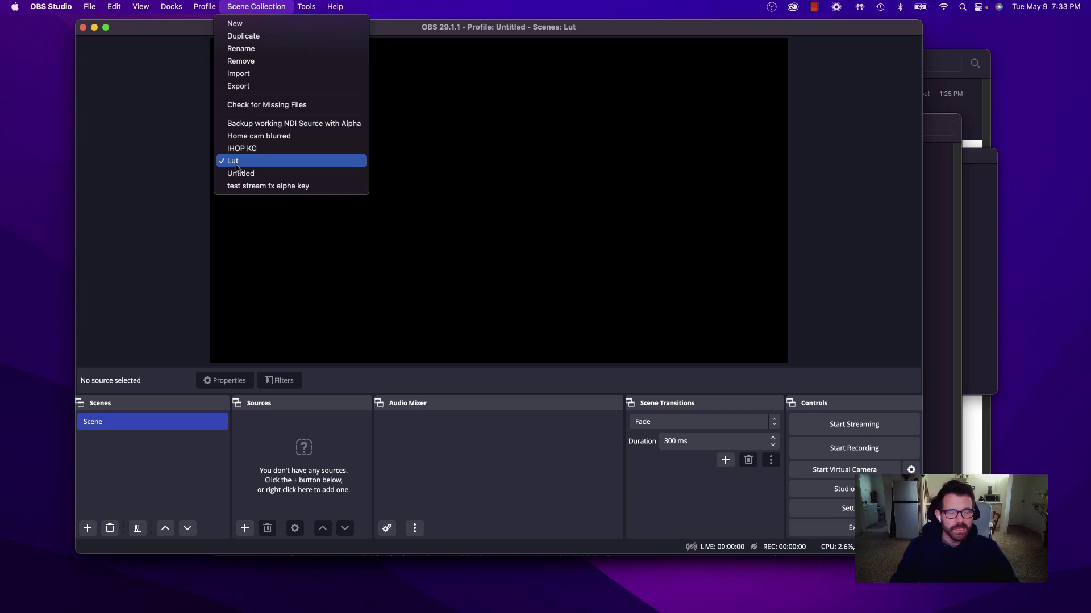
{"action": "left_click", "coordinate": [235, 23]}
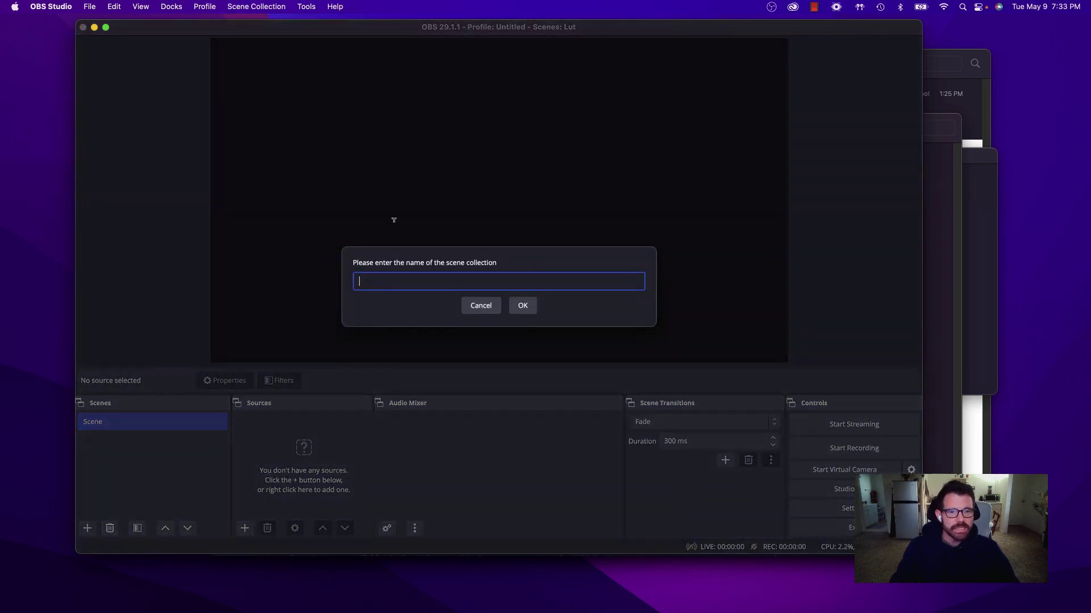
{"action": "left_click", "coordinate": [494, 302]}
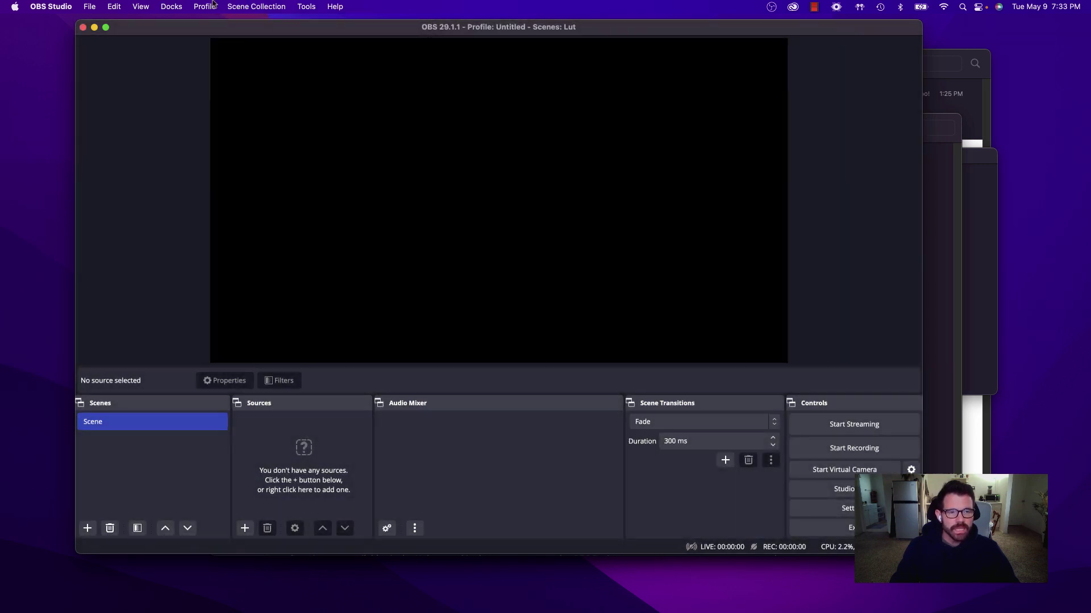
Create a new profile named Lut without the auto-configuration wizard.
{"action": "left_click", "coordinate": [212, 5]}
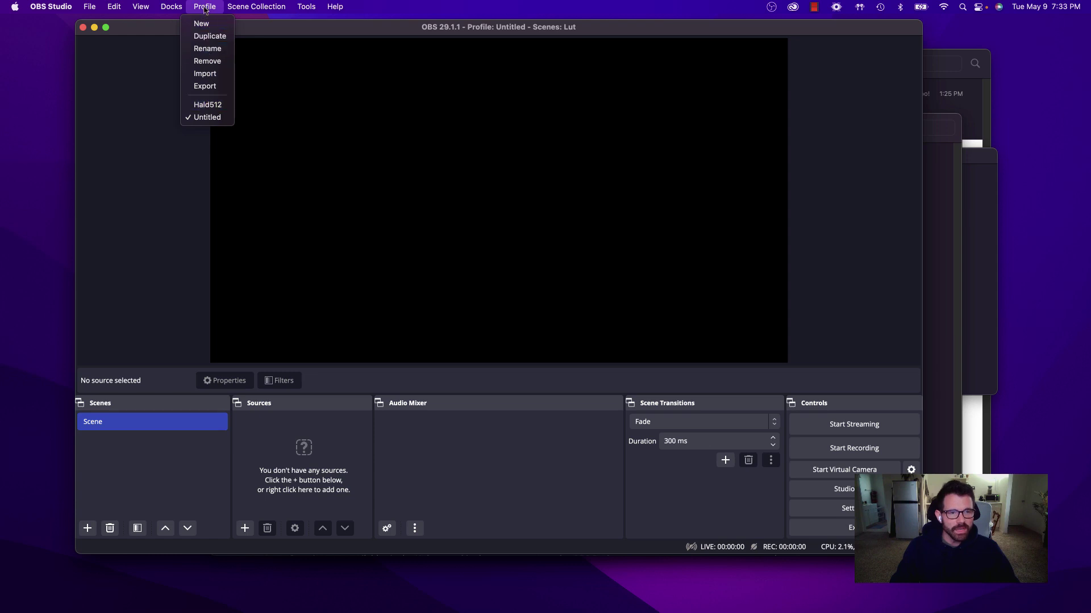
{"action": "left_click", "coordinate": [201, 24]}
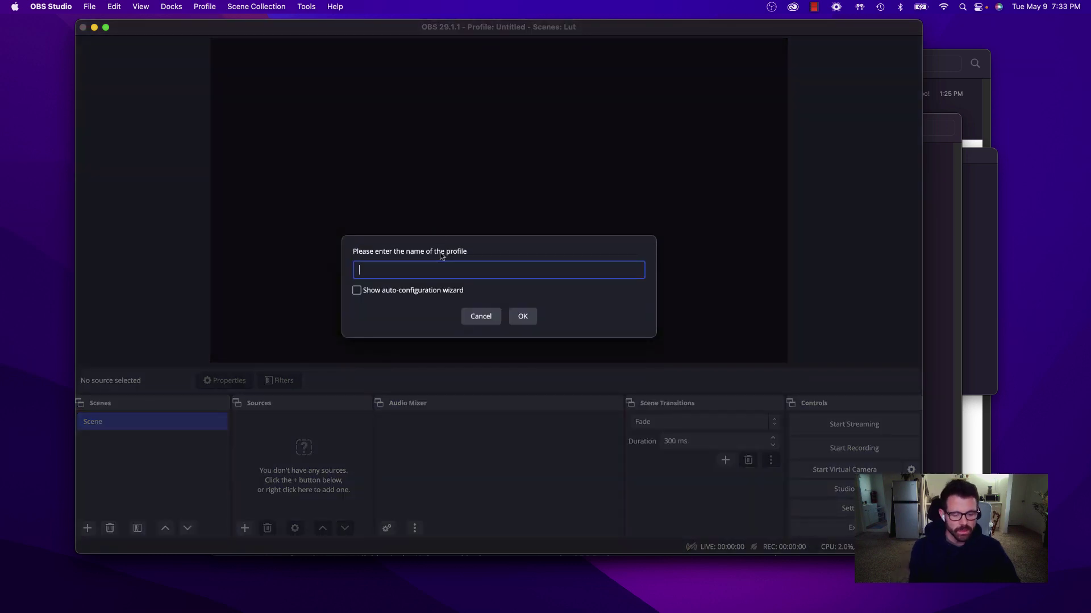
{"action": "left_click", "coordinate": [521, 316]}
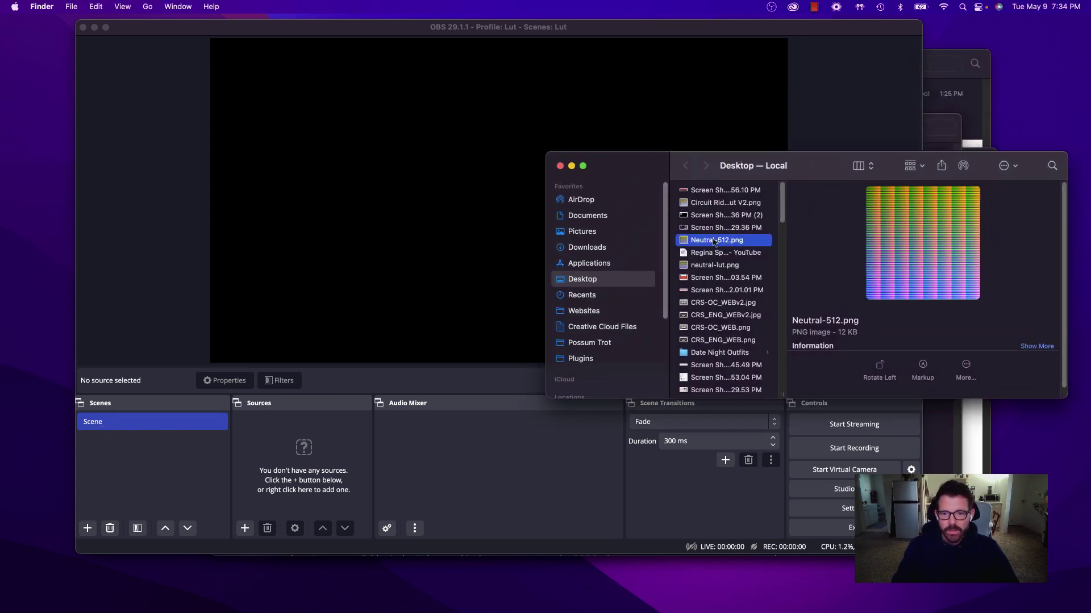
Add Neutral-512.png from the Desktop folder to the scene as an image source and close the Finder window.
{"action": "left_click_drag", "start_coordinate": [721, 241], "coordinate": [295, 446]}
{"action": "left_click", "coordinate": [560, 166]}
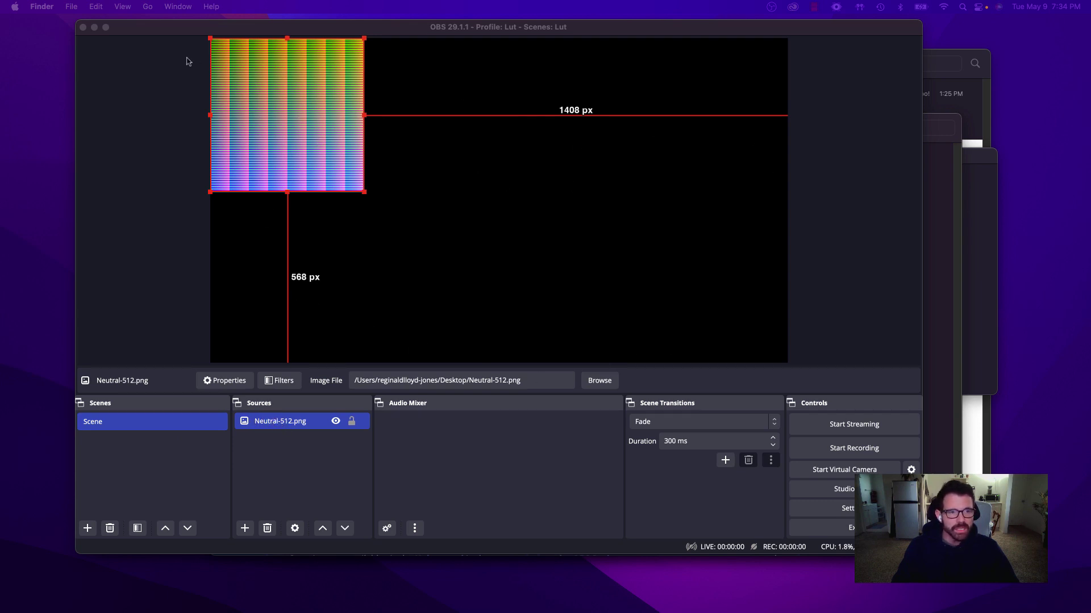
{"action": "left_click", "coordinate": [123, 80]}
Set the base canvas resolution to 512x512 in the video settings.
{"action": "left_click", "coordinate": [52, 7]}
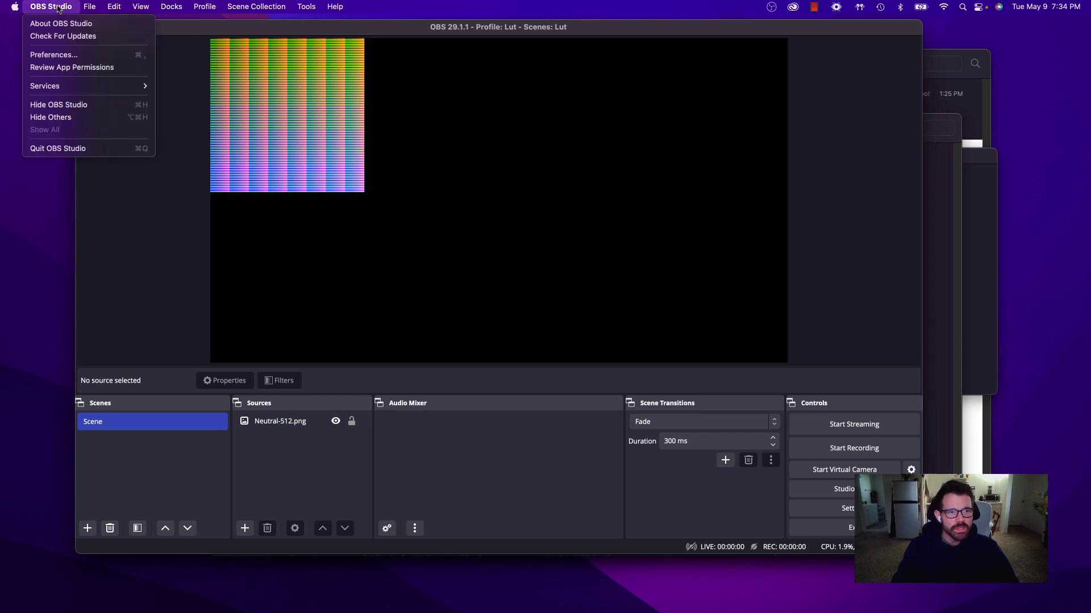
{"action": "left_click", "coordinate": [53, 55]}
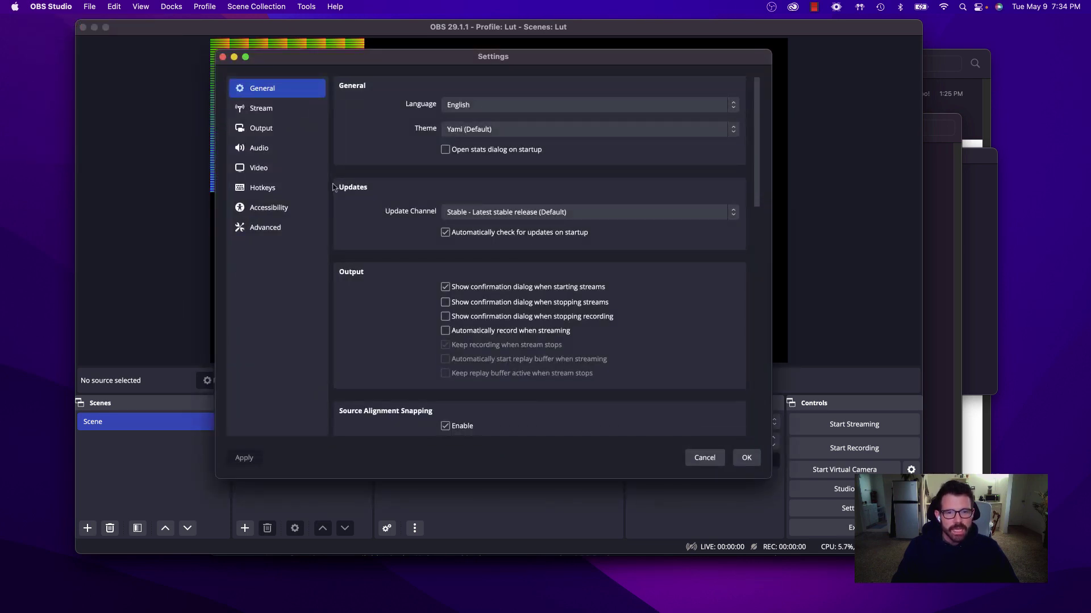
{"action": "left_click_drag", "start_coordinate": [409, 58], "coordinate": [620, 107]}
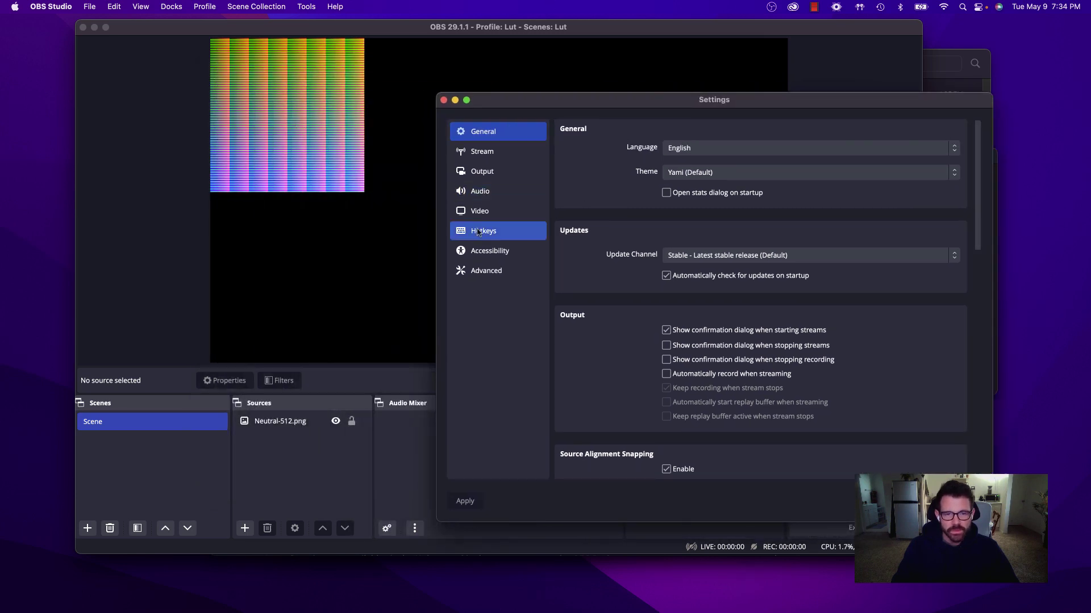
{"action": "left_click", "coordinate": [480, 211]}
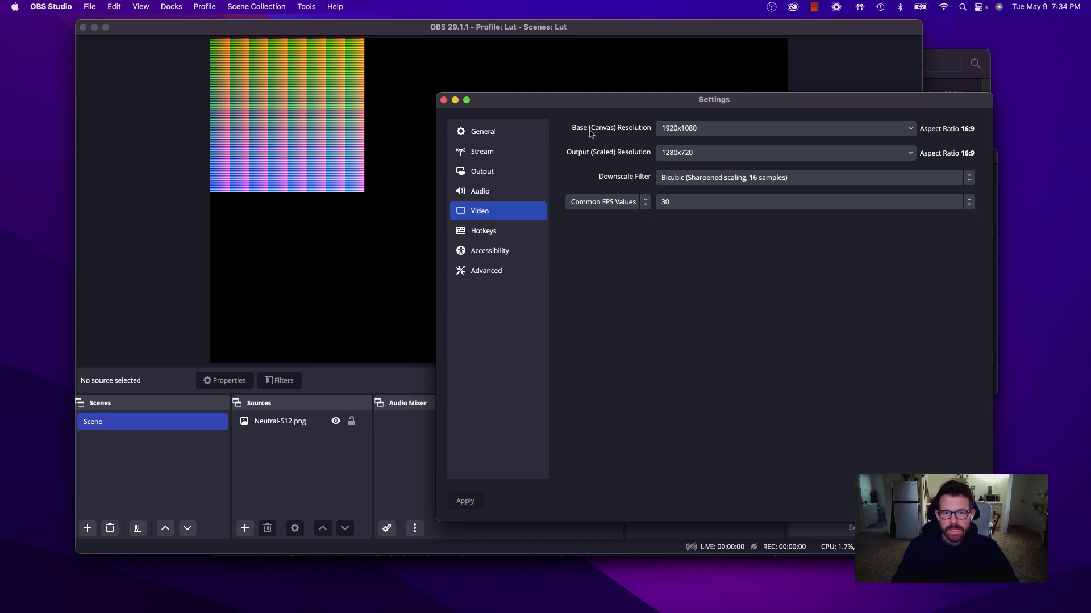
{"action": "left_click_drag", "start_coordinate": [676, 128], "coordinate": [648, 128]}
{"action": "type", "text": "512x"}
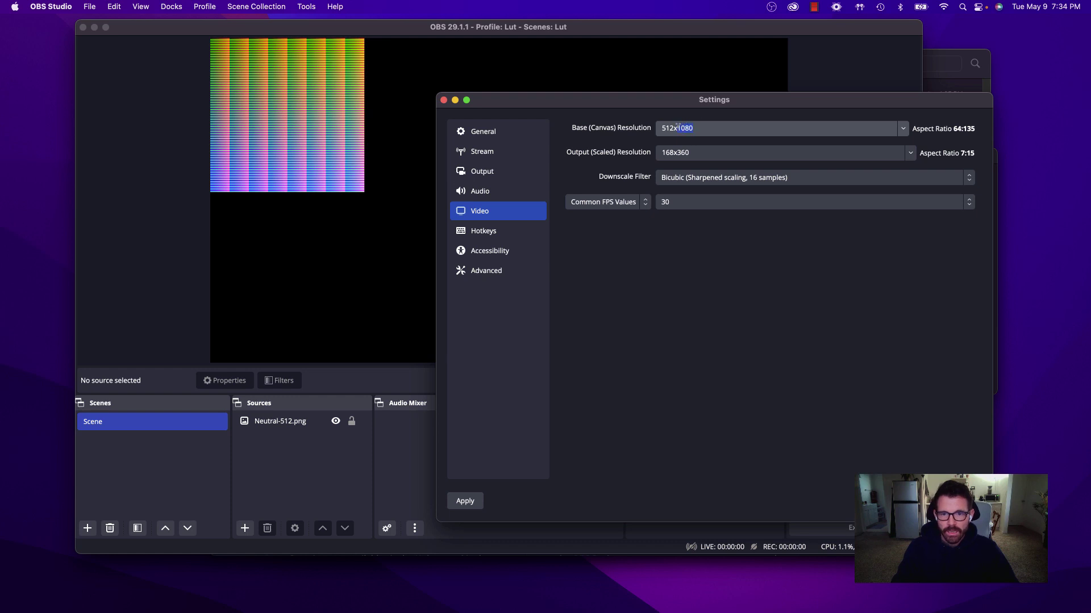
{"action": "type", "text": "512"}
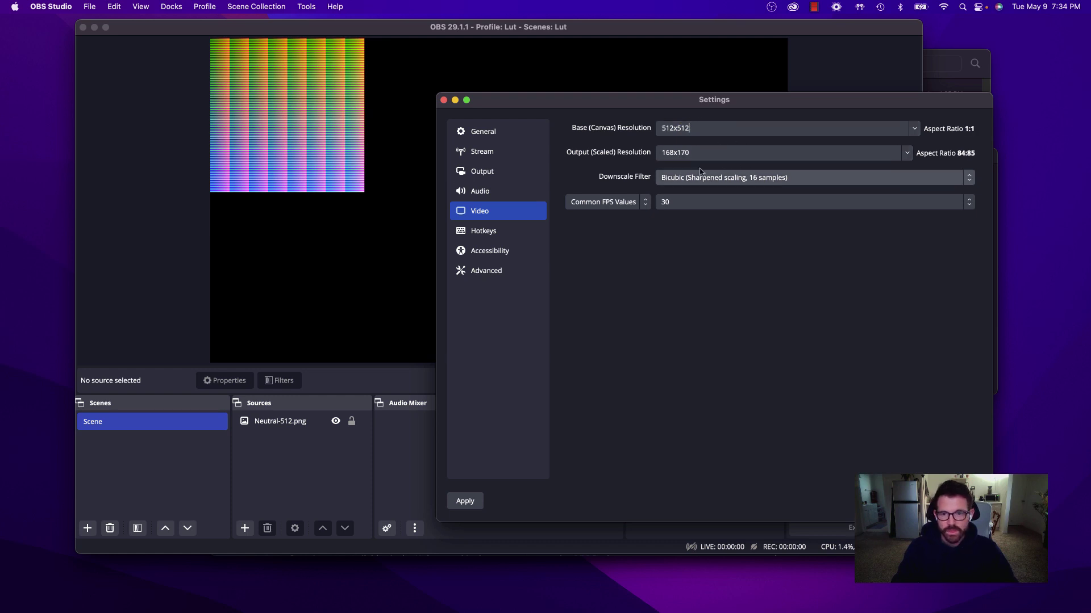
Set the output (scaled) resolution to 512x512 and save the settings.
{"action": "left_click", "coordinate": [908, 155]}
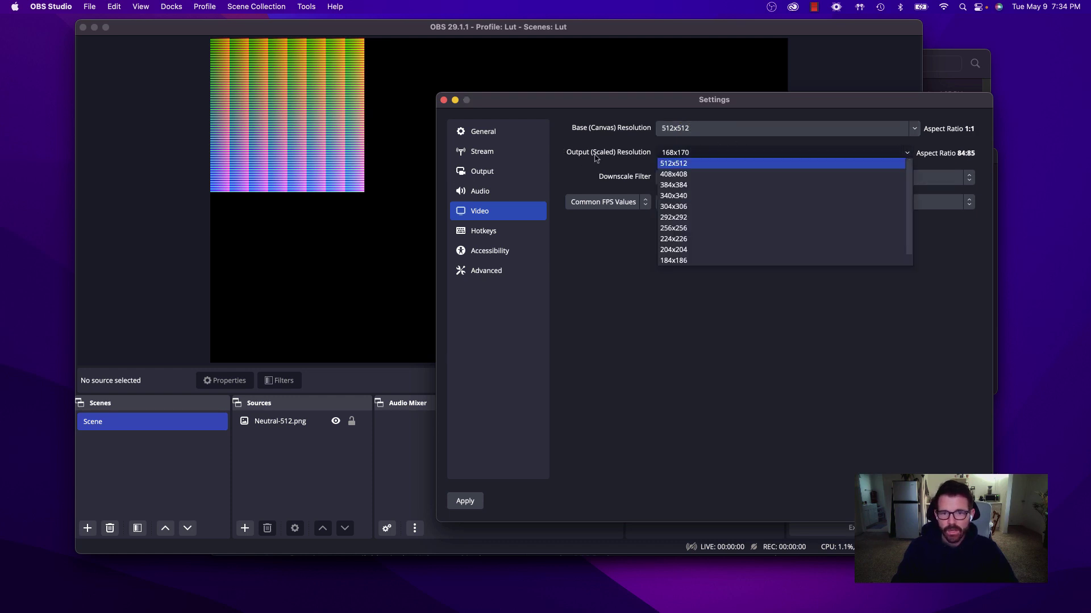
{"action": "left_click", "coordinate": [671, 164]}
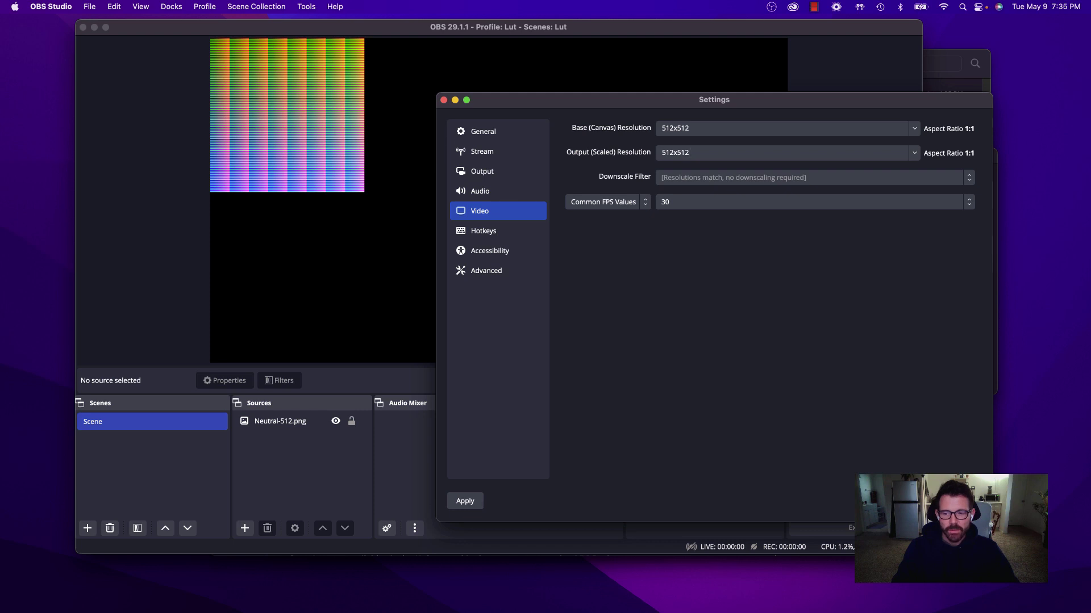
{"action": "key", "text": "Return"}
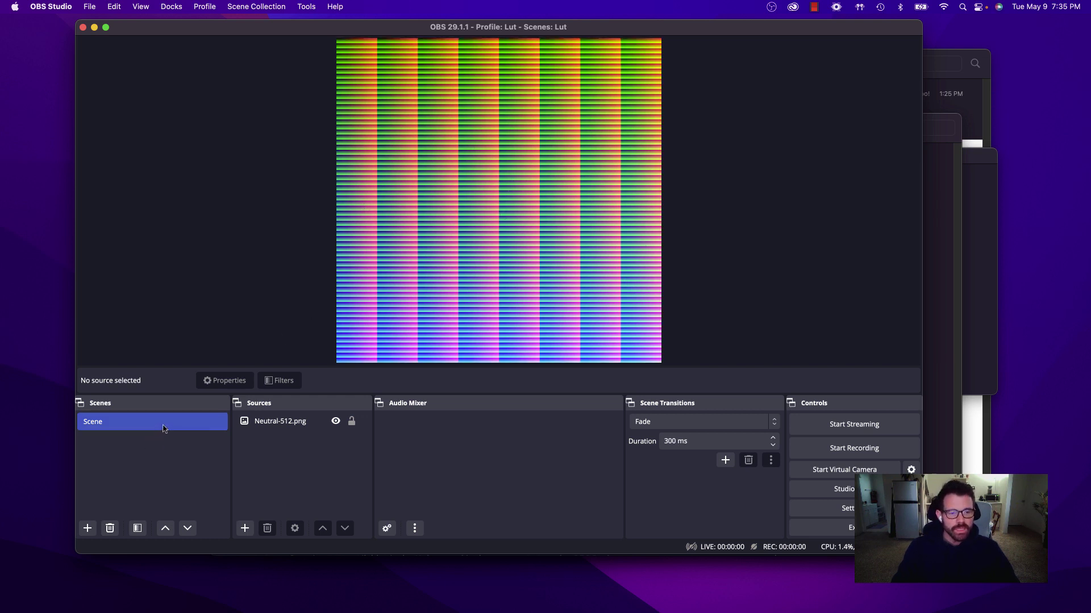
Add an Apply LUT filter with its default name to the Neutral-512.png source.
{"action": "left_click", "coordinate": [271, 428]}
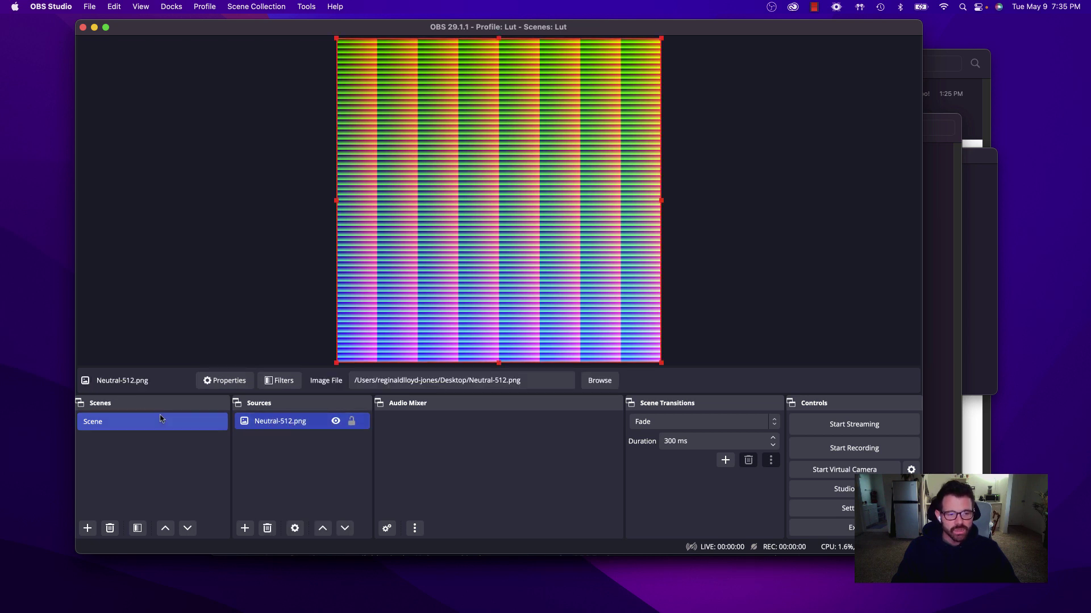
{"action": "right_click", "coordinate": [269, 421]}
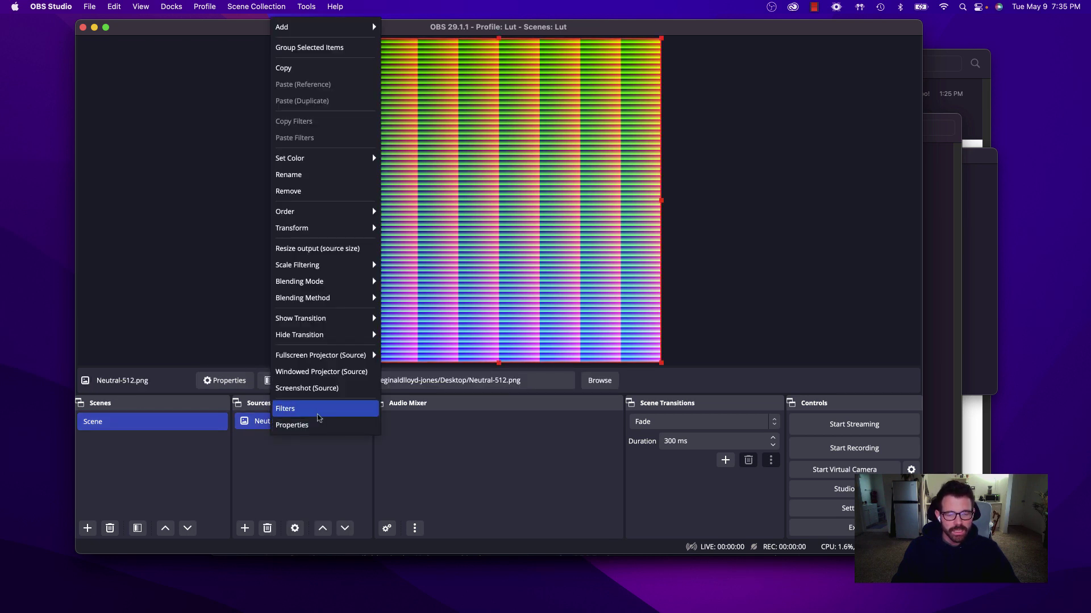
{"action": "left_click", "coordinate": [287, 407]}
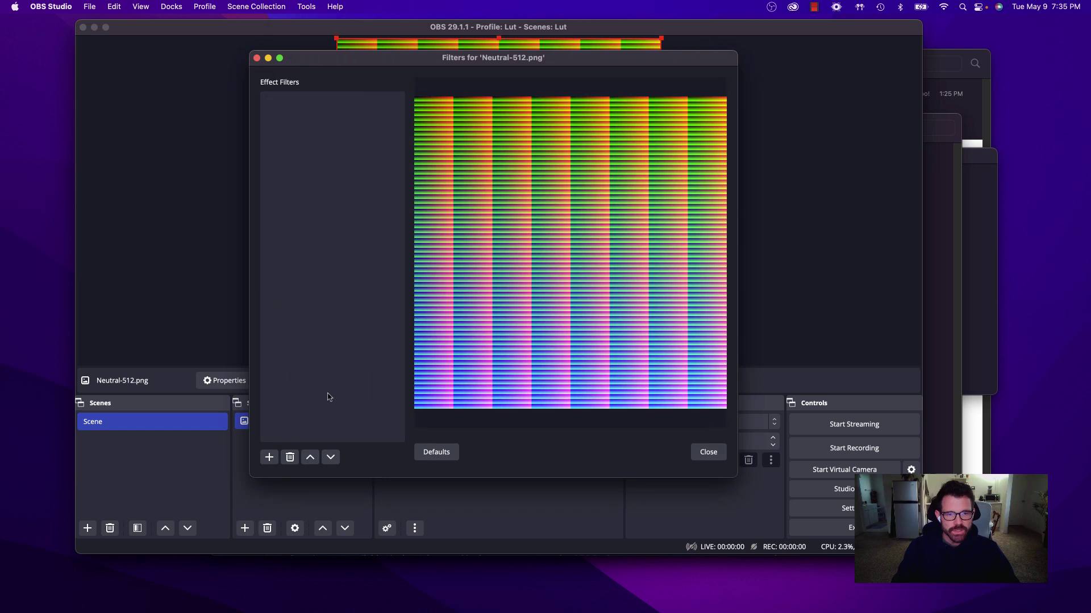
{"action": "left_click", "coordinate": [269, 457]}
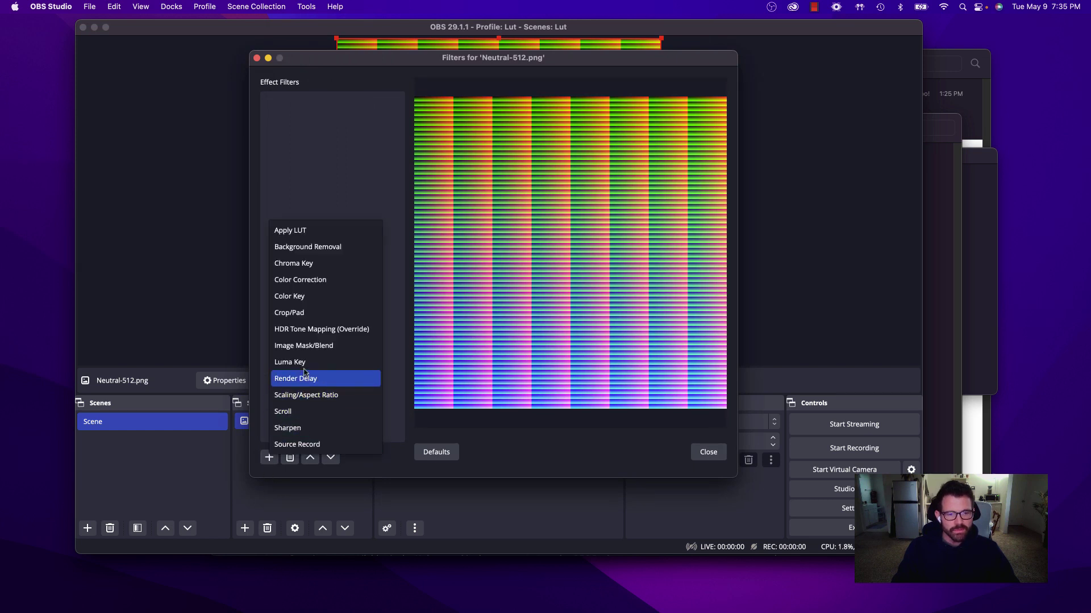
{"action": "left_click", "coordinate": [296, 231]}
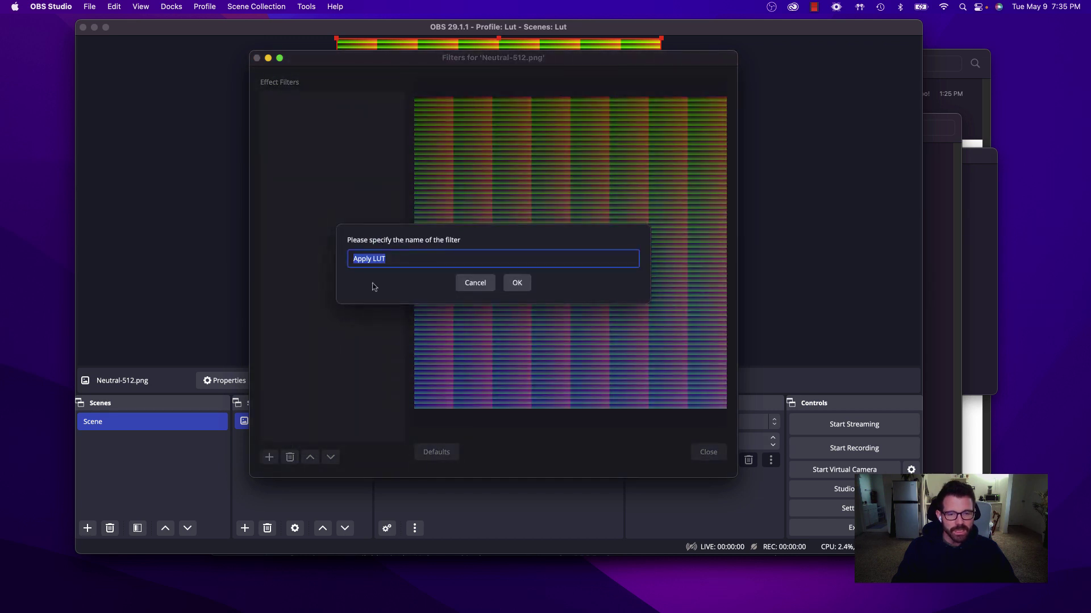
{"action": "left_click", "coordinate": [517, 283]}
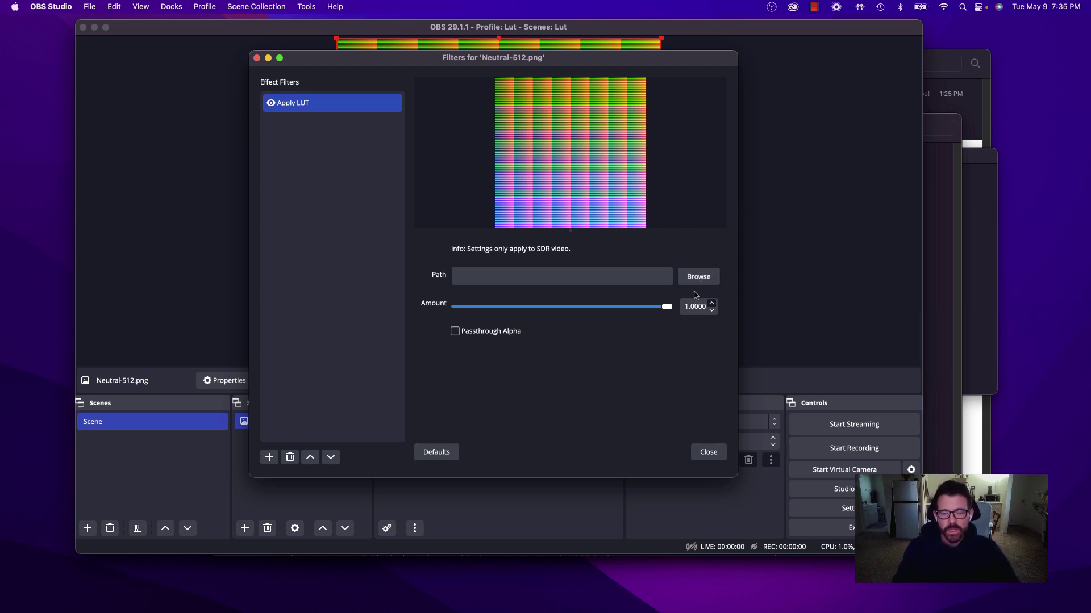
Load invert.png from the LUTs folder as the Apply LUT filter's file.
{"action": "left_click", "coordinate": [697, 281]}
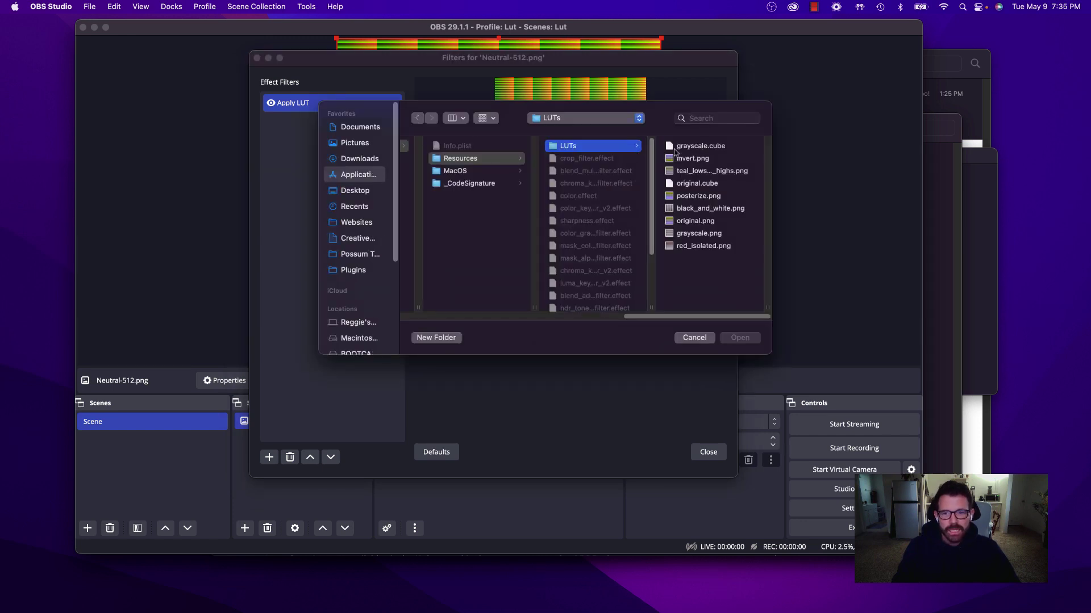
{"action": "left_click", "coordinate": [699, 146]}
{"action": "left_click", "coordinate": [568, 159]}
{"action": "left_click", "coordinate": [557, 171]}
{"action": "left_click", "coordinate": [561, 160]}
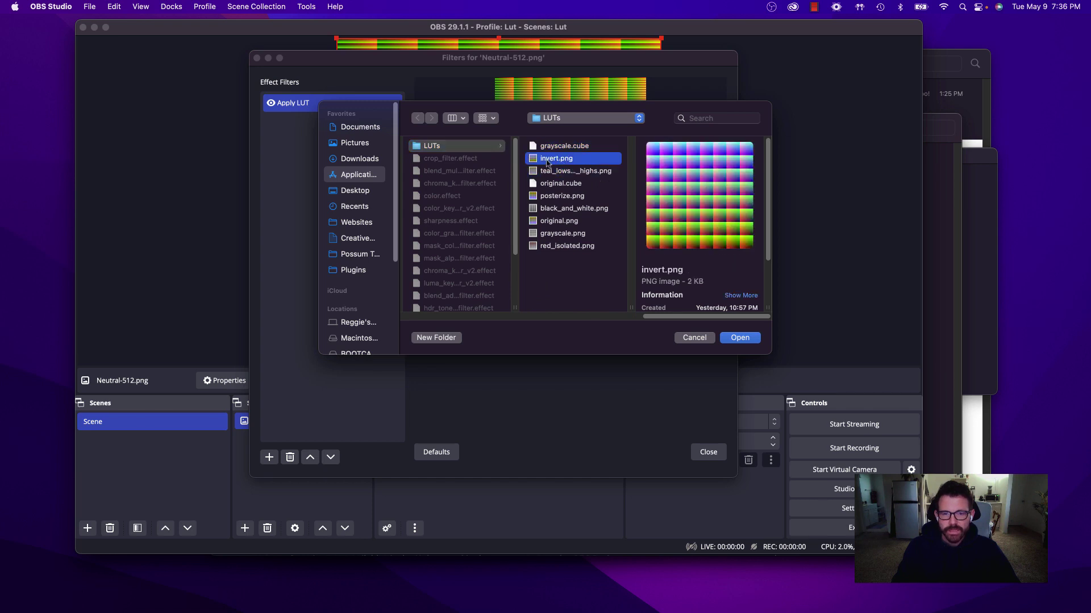
{"action": "left_click", "coordinate": [740, 338]}
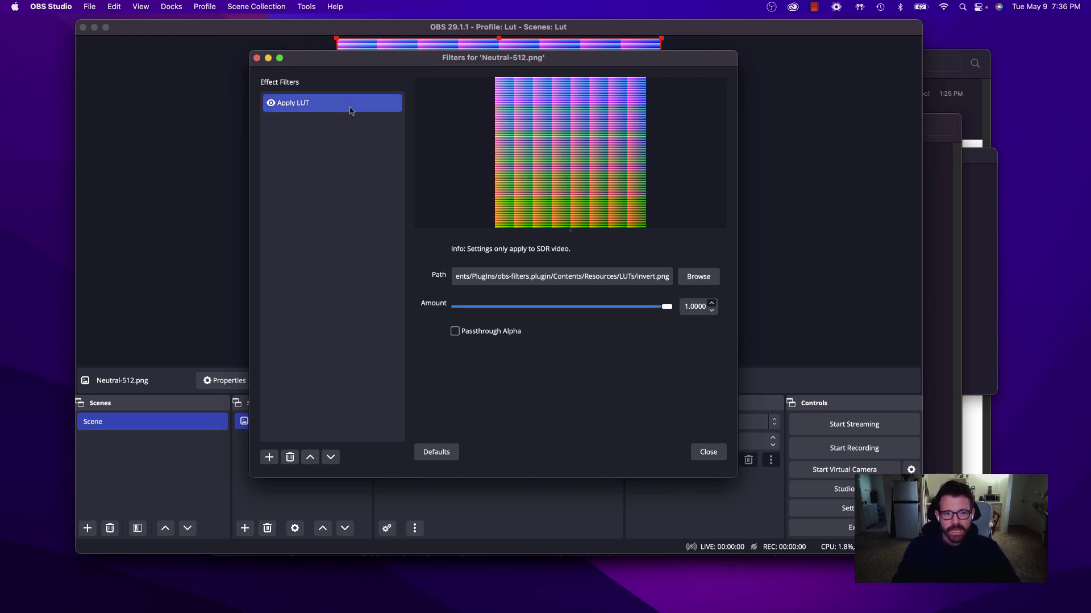
Toggle the Apply LUT filter off and on to compare the image, leave it enabled, and close the filters window.
{"action": "left_click", "coordinate": [271, 103]}
{"action": "left_click", "coordinate": [270, 103]}
{"action": "left_click", "coordinate": [270, 103]}
{"action": "left_click", "coordinate": [271, 104]}
{"action": "left_click", "coordinate": [271, 104]}
{"action": "left_click", "coordinate": [271, 103]}
{"action": "left_click", "coordinate": [271, 103]}
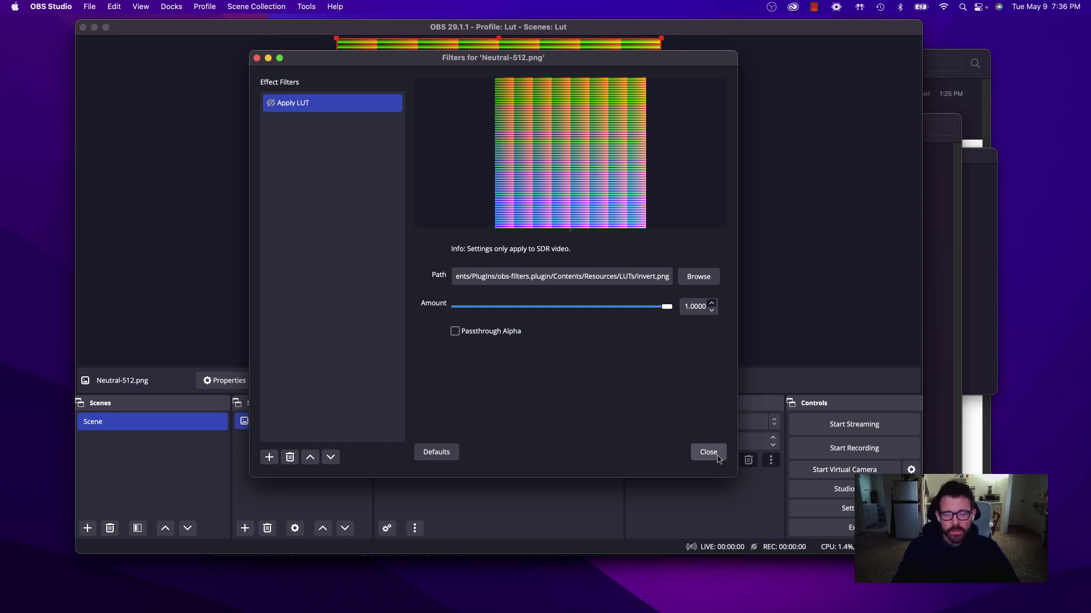
{"action": "left_click", "coordinate": [271, 104]}
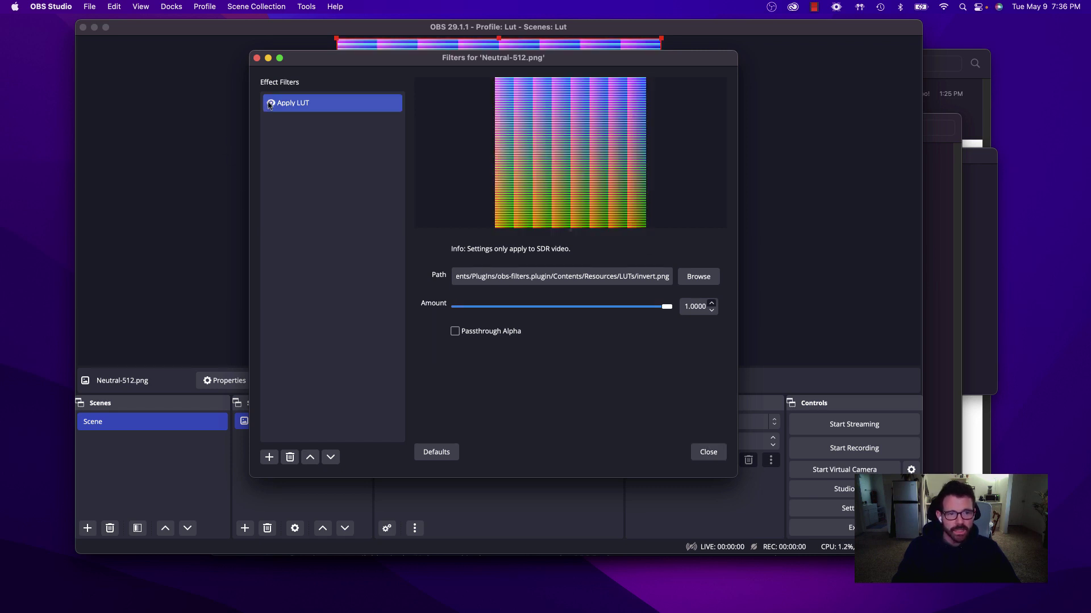
{"action": "left_click", "coordinate": [708, 452]}
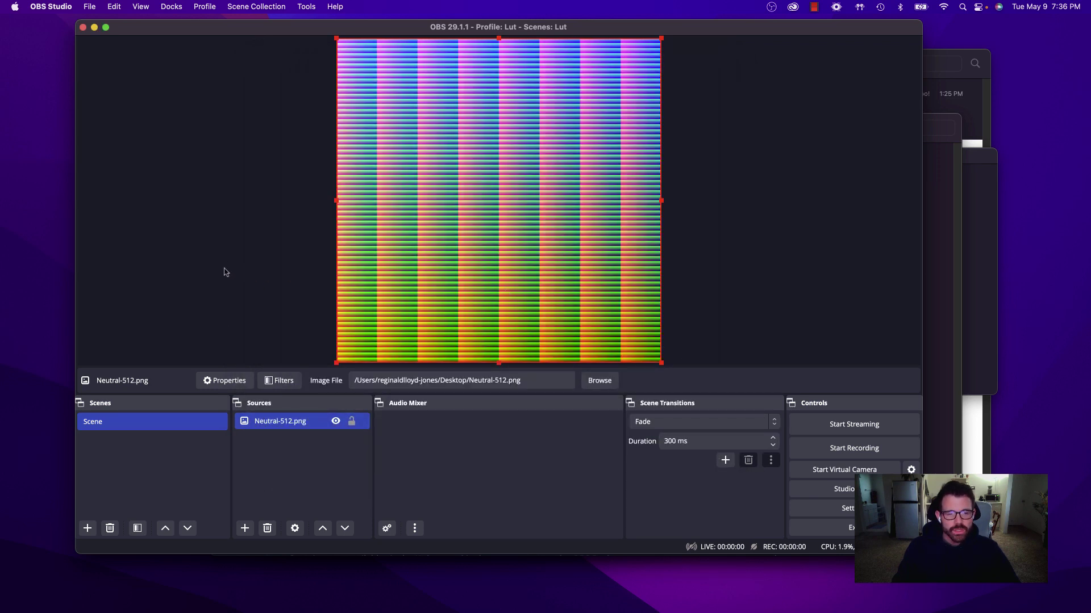
Deselect the source and take a screenshot of the preview.
{"action": "left_click", "coordinate": [233, 249]}
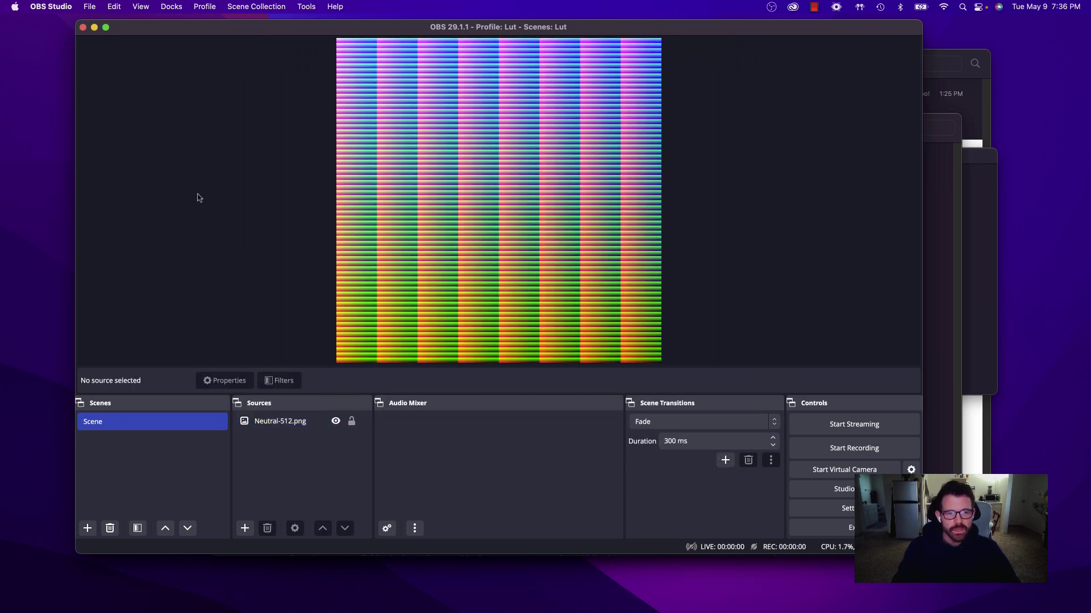
{"action": "right_click", "coordinate": [778, 176]}
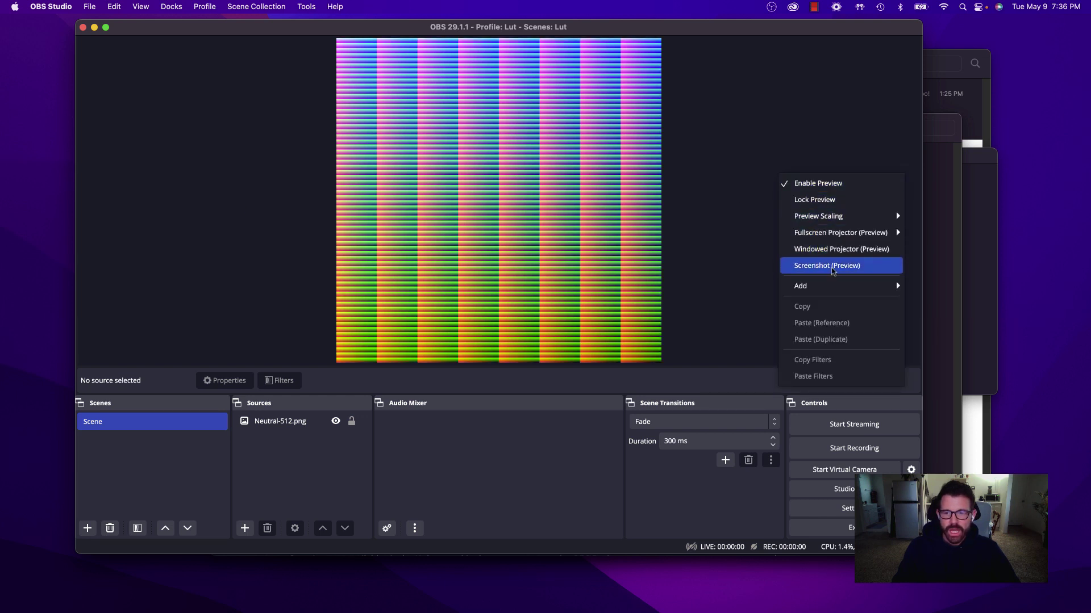
{"action": "left_click", "coordinate": [834, 271]}
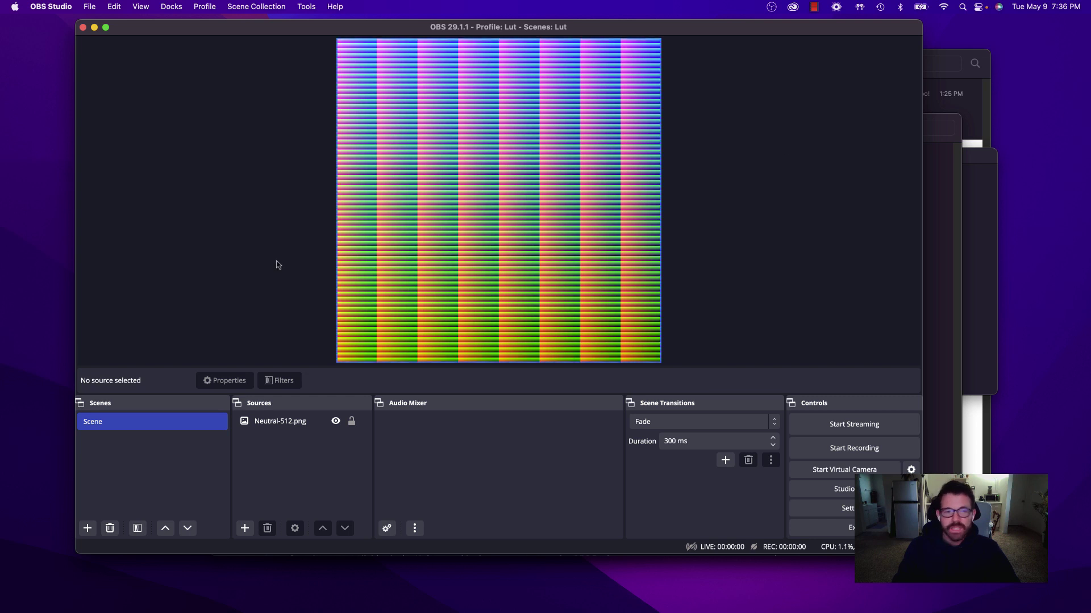
Check the recording path in the output settings, and close the settings without changes.
{"action": "left_click", "coordinate": [90, 6]}
{"action": "mouse_move", "coordinate": [62, 8]}
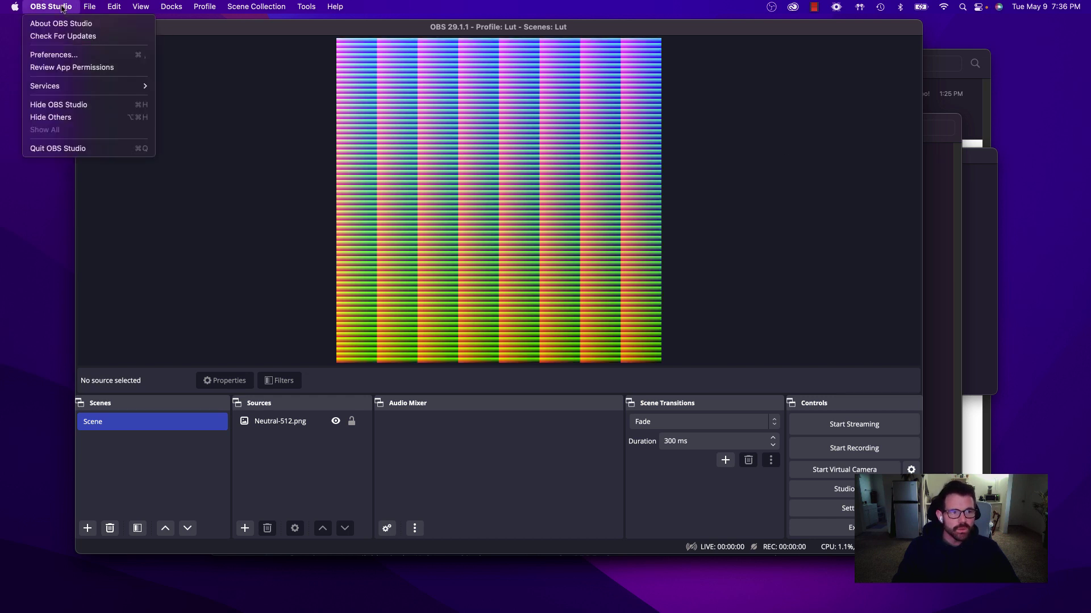
{"action": "left_click", "coordinate": [50, 54]}
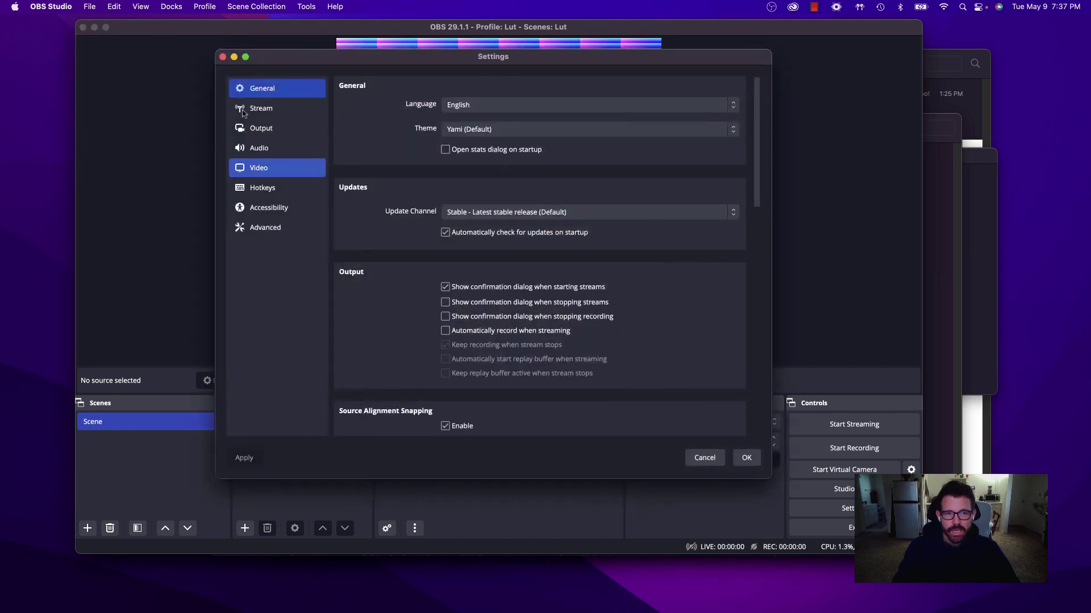
{"action": "left_click", "coordinate": [281, 130]}
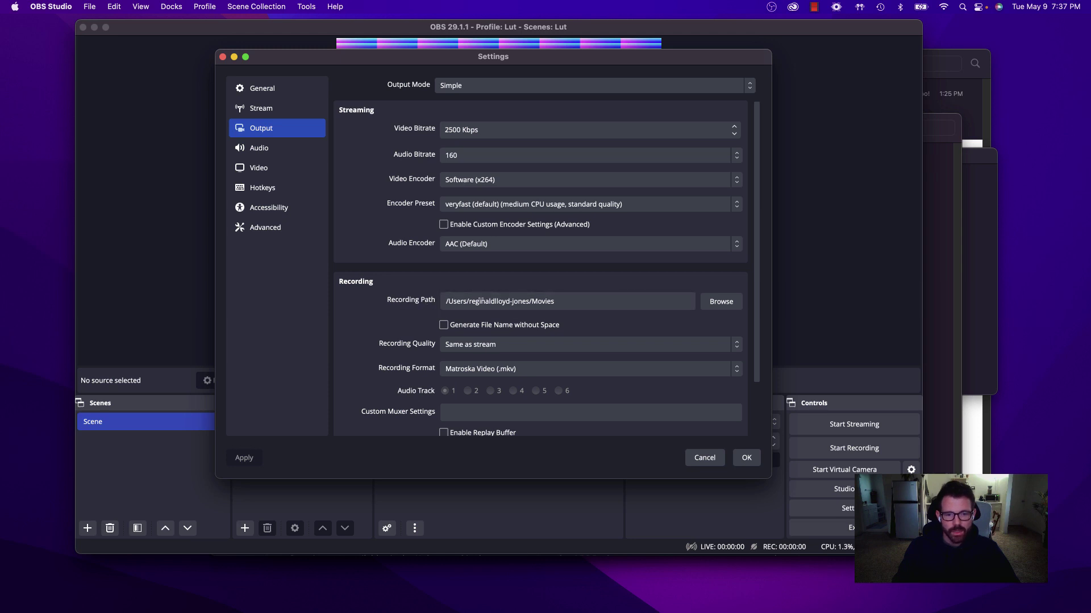
{"action": "scroll", "coordinate": [618, 319], "scroll_direction": "down", "scroll_amount": 3}
{"action": "scroll", "coordinate": [618, 319], "scroll_direction": "up", "scroll_amount": 3}
{"action": "left_click", "coordinate": [704, 458]}
{"action": "left_click_drag", "start_coordinate": [1090, 301], "coordinate": [365, 141]}
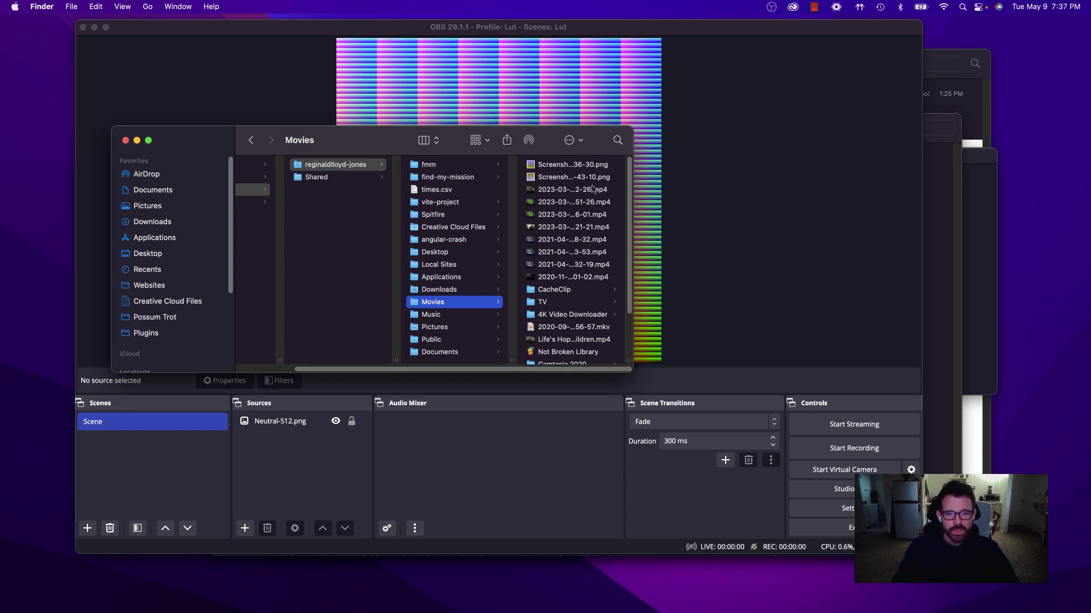
{"action": "left_click", "coordinate": [573, 165]}
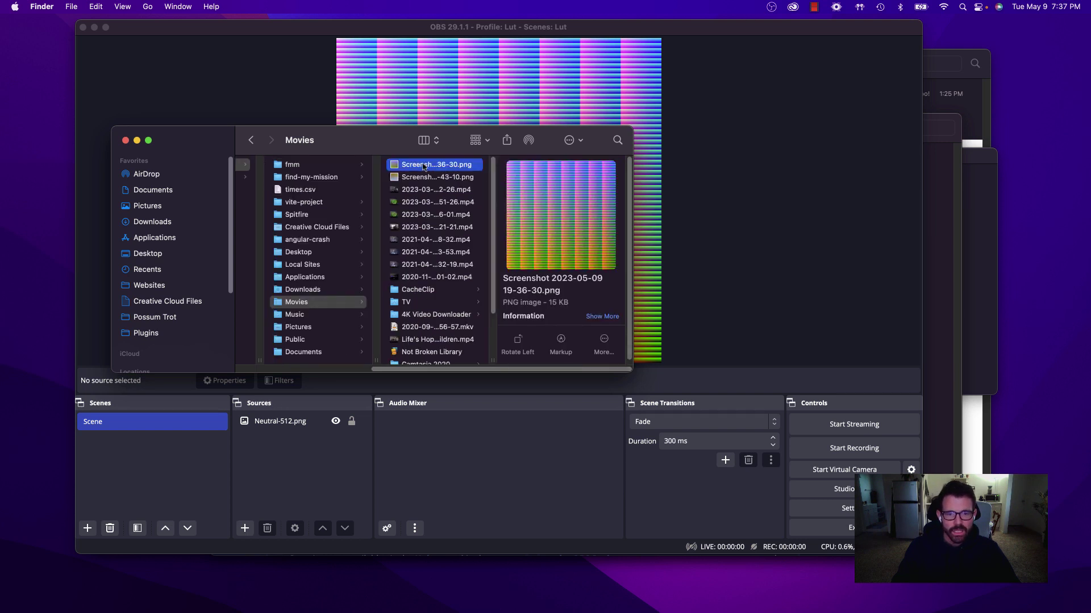
{"action": "left_click", "coordinate": [417, 178]}
{"action": "left_click", "coordinate": [419, 163]}
{"action": "left_click_drag", "start_coordinate": [353, 145], "coordinate": [337, 316]}
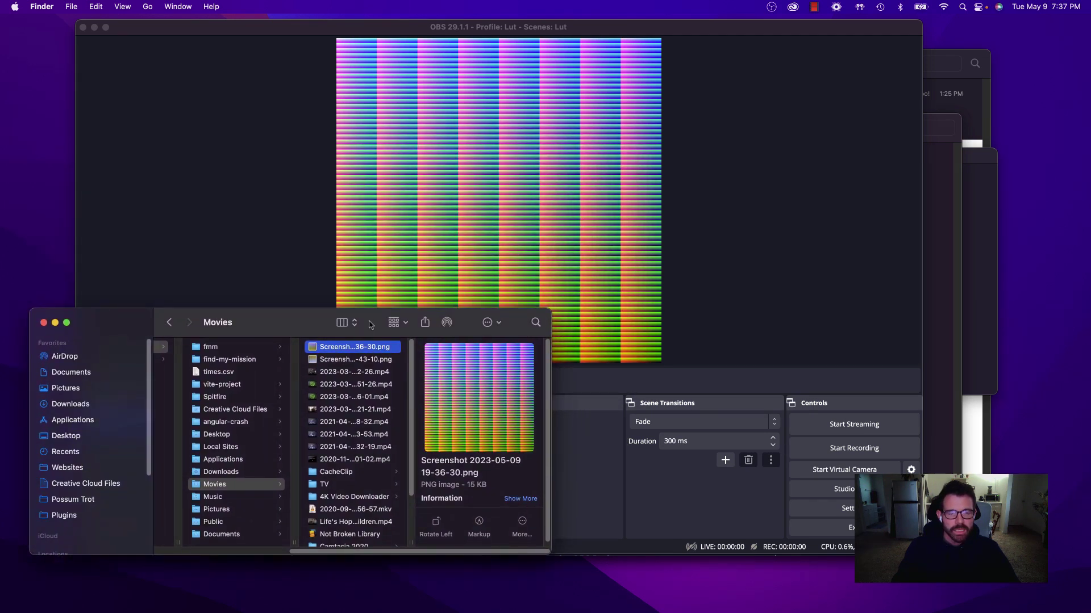
{"action": "key", "text": "super+Tab"}
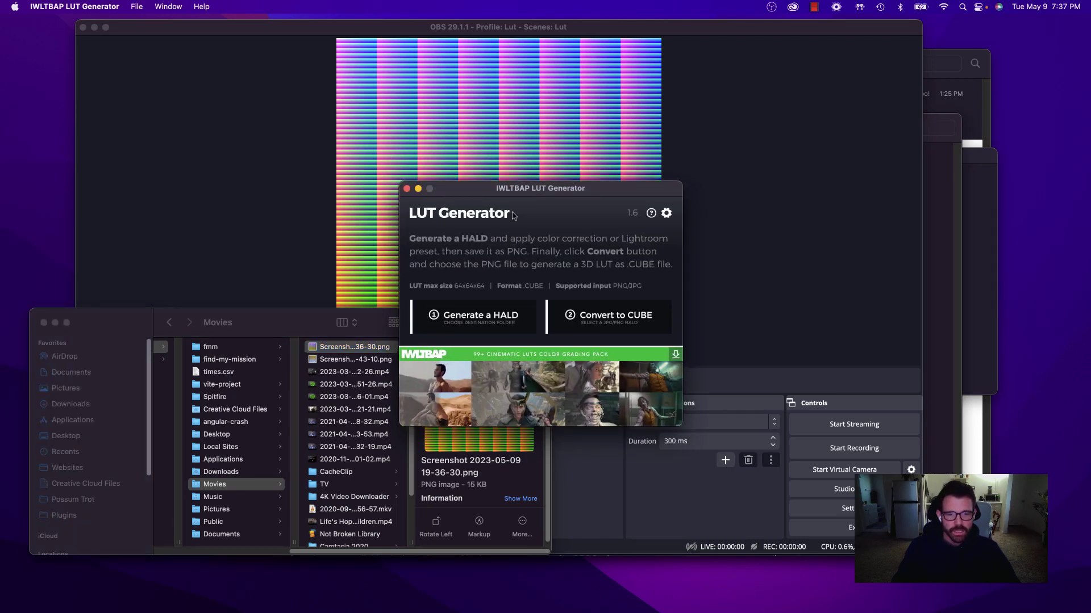
{"action": "left_click_drag", "start_coordinate": [451, 187], "coordinate": [199, 54]}
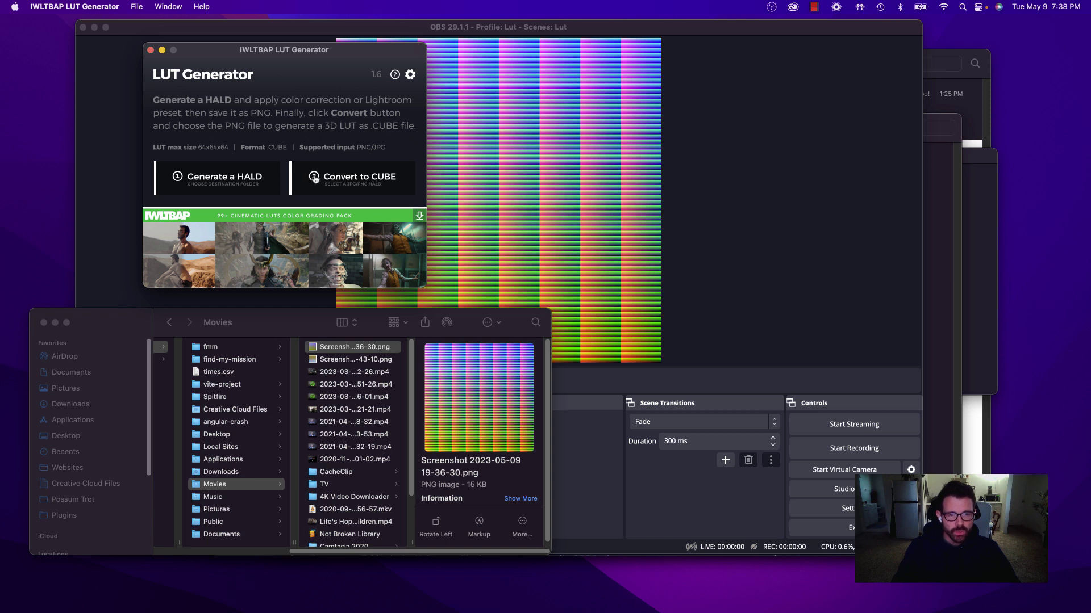
{"action": "left_click", "coordinate": [315, 179]}
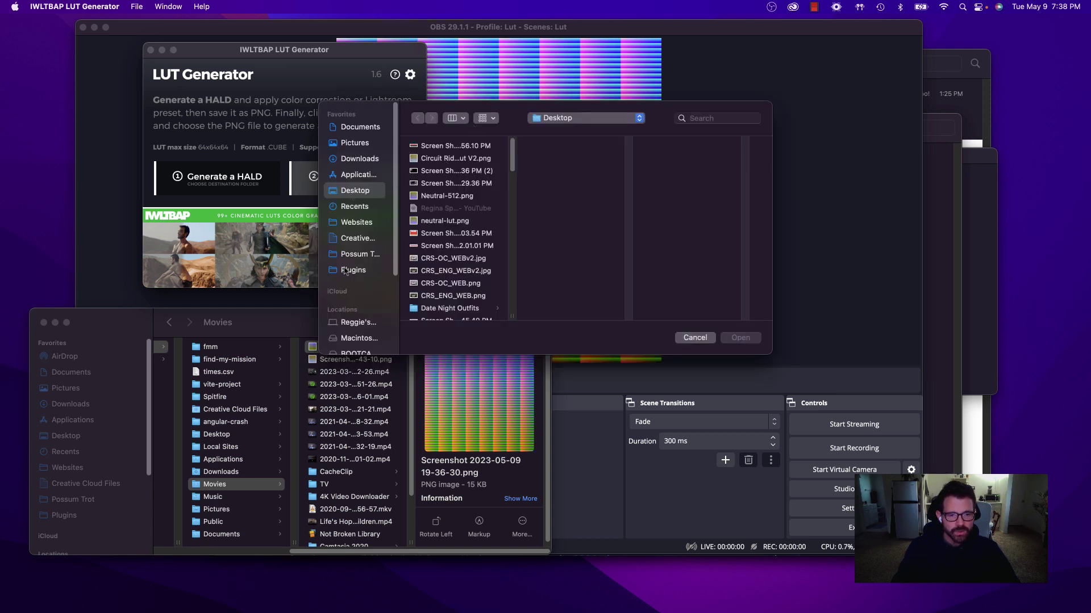
{"action": "key", "text": "super+shift+h"}
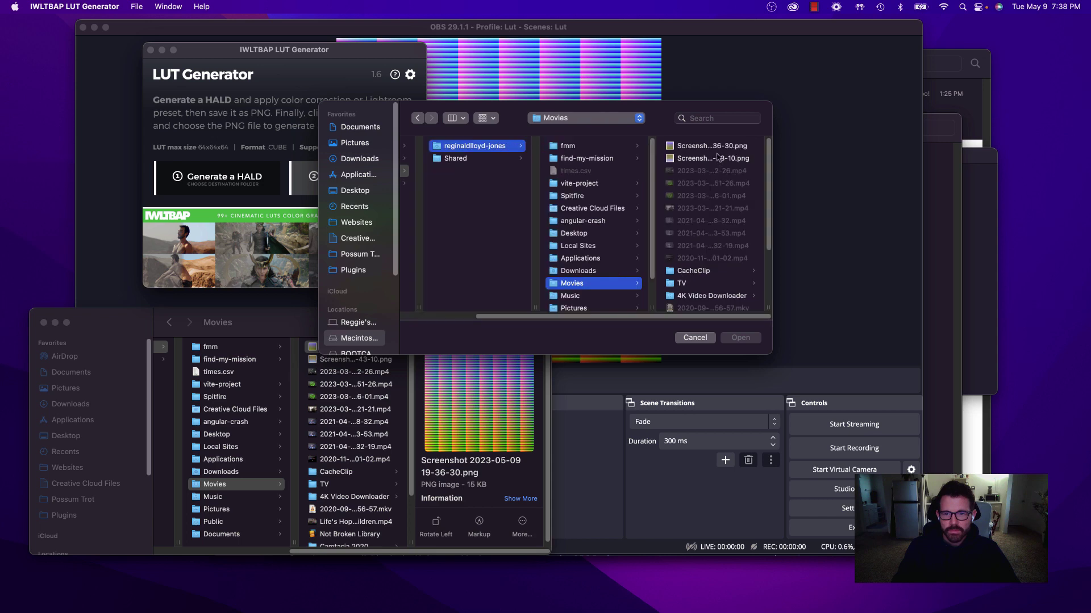
{"action": "left_click", "coordinate": [697, 146]}
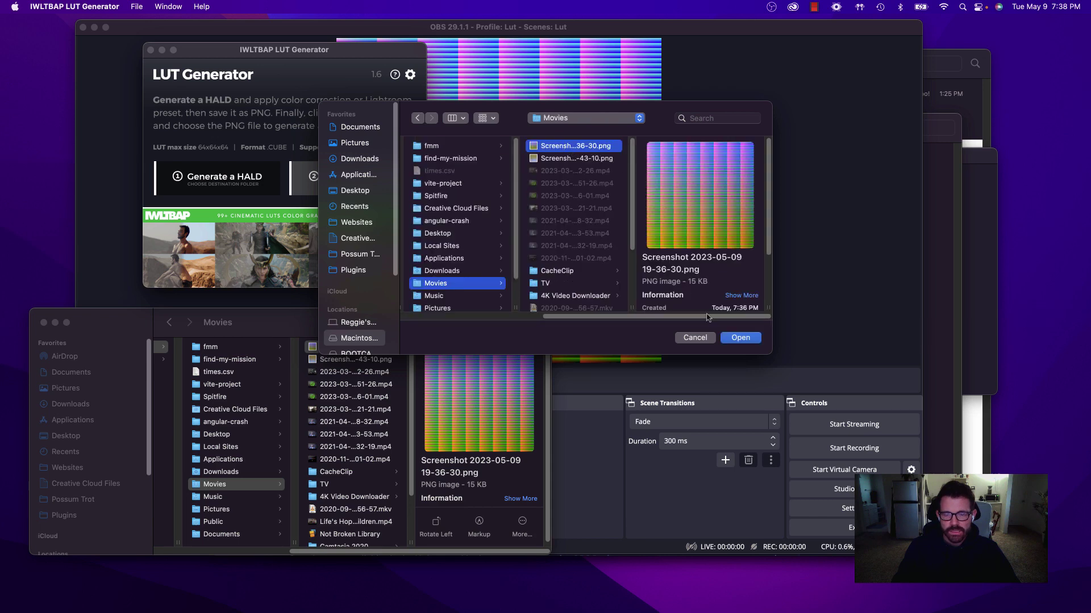
{"action": "left_click", "coordinate": [739, 338]}
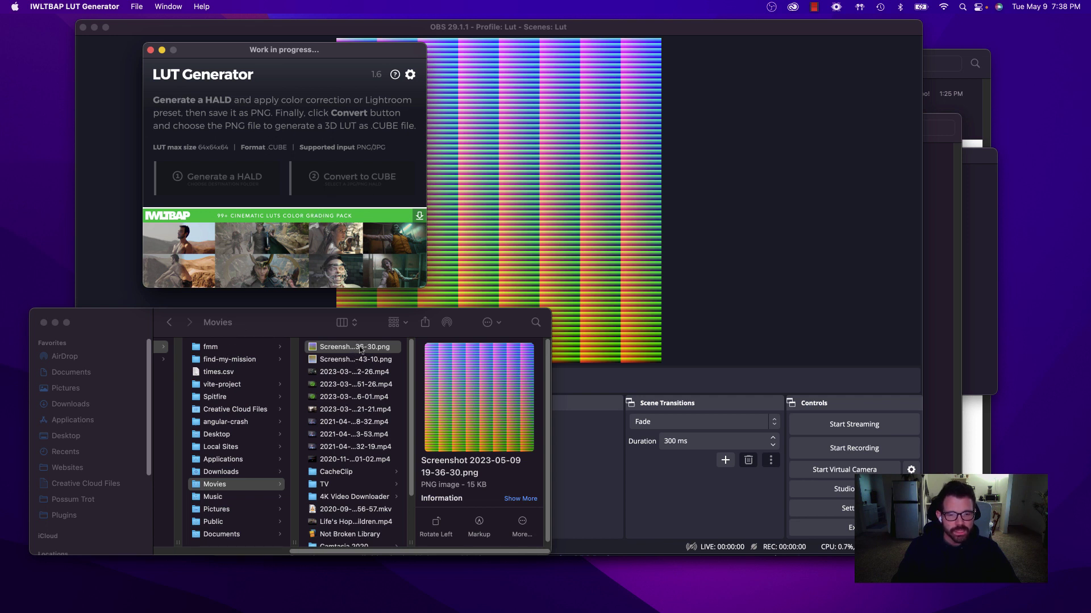
Select the generated .cube file in the Movies folder to check it, close LUT Generator, and return to OBS Studio.
{"action": "left_click", "coordinate": [570, 231]}
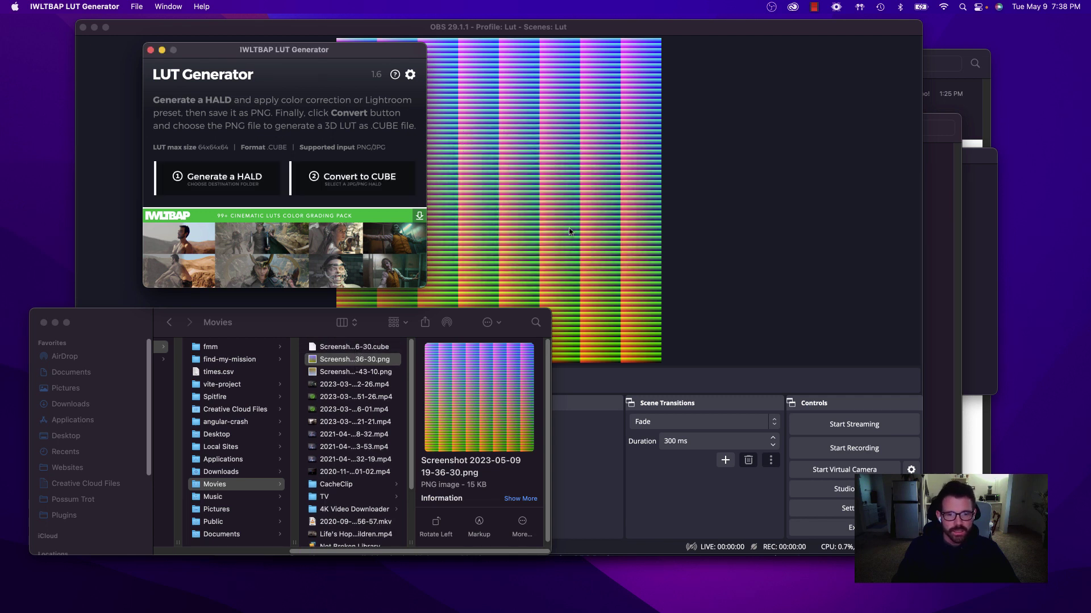
{"action": "left_click", "coordinate": [354, 359]}
{"action": "left_click", "coordinate": [354, 346]}
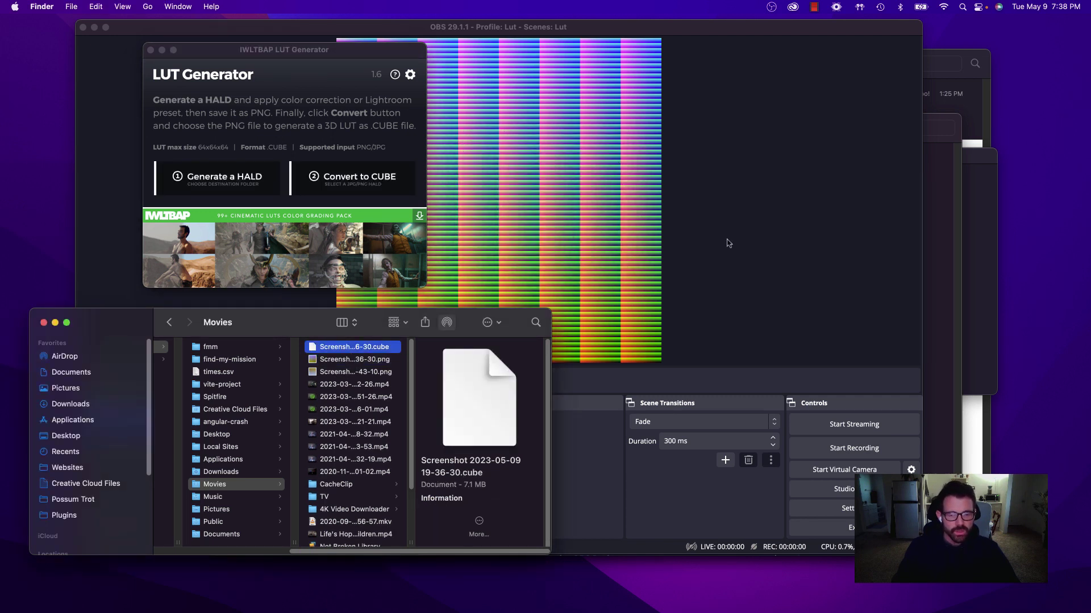
{"action": "left_click", "coordinate": [150, 51]}
{"action": "left_click", "coordinate": [185, 135]}
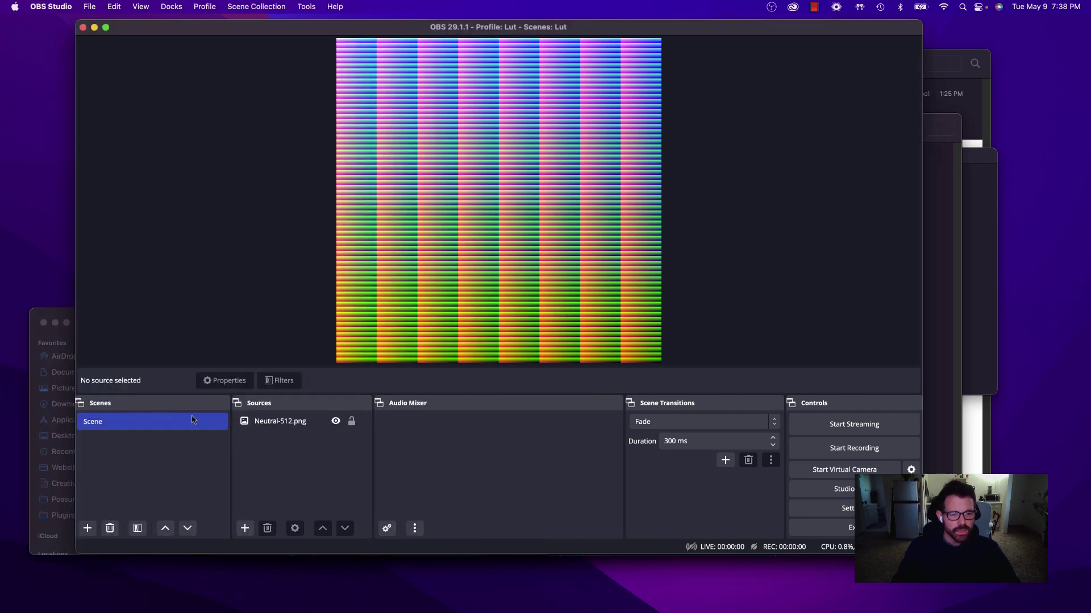
Open the filters of the Neutral-512.png source and disable its Apply LUT filter.
{"action": "left_click", "coordinate": [292, 430]}
{"action": "right_click", "coordinate": [292, 430]}
{"action": "left_click", "coordinate": [323, 407]}
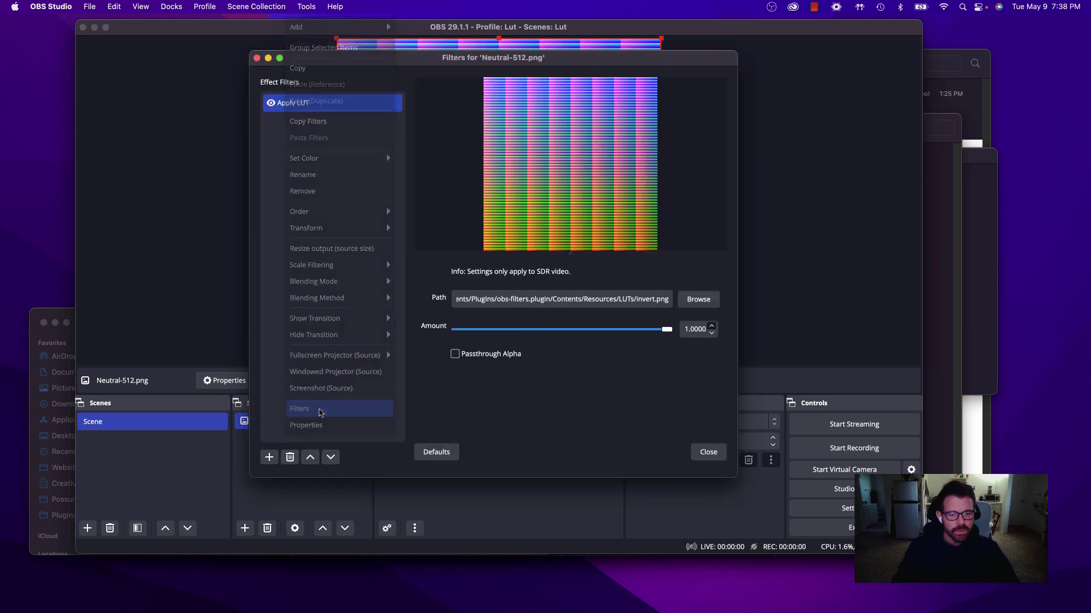
{"action": "left_click", "coordinate": [270, 104]}
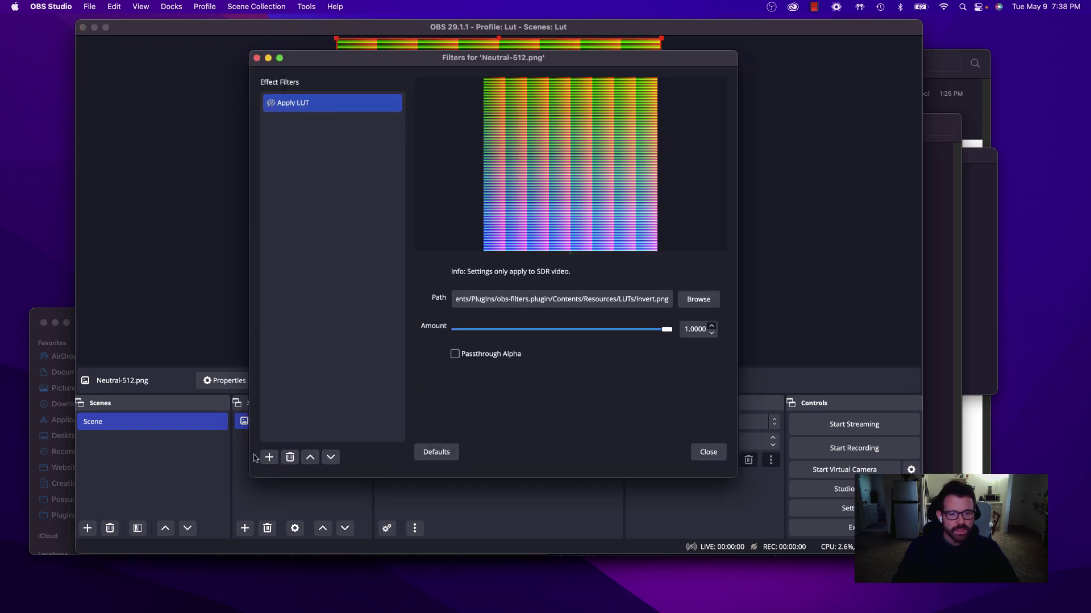
{"action": "left_click", "coordinate": [269, 458]}
{"action": "left_click", "coordinate": [311, 227]}
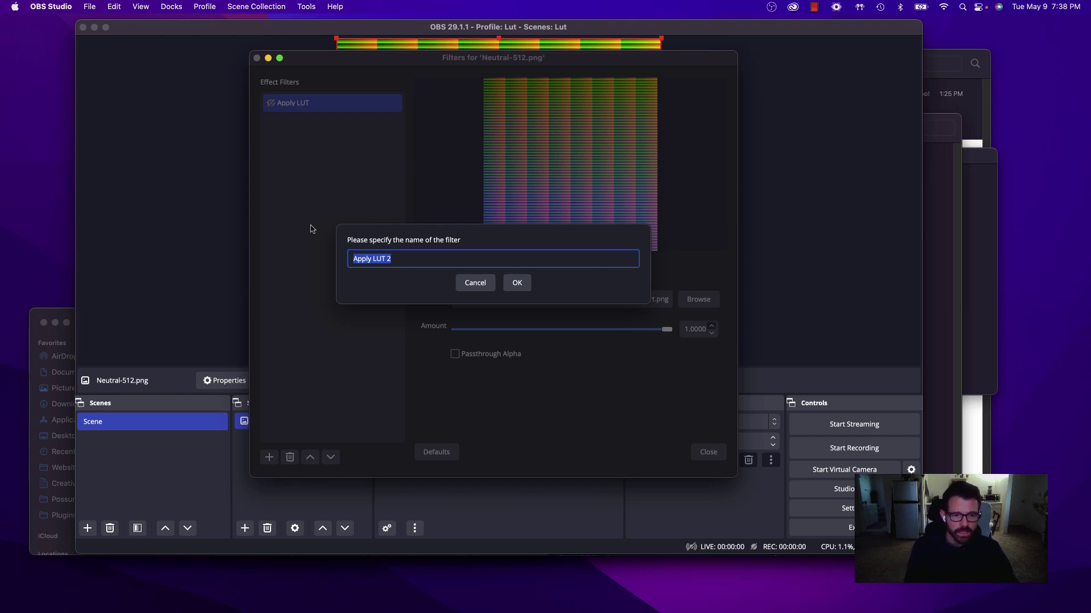
{"action": "left_click", "coordinate": [511, 284]}
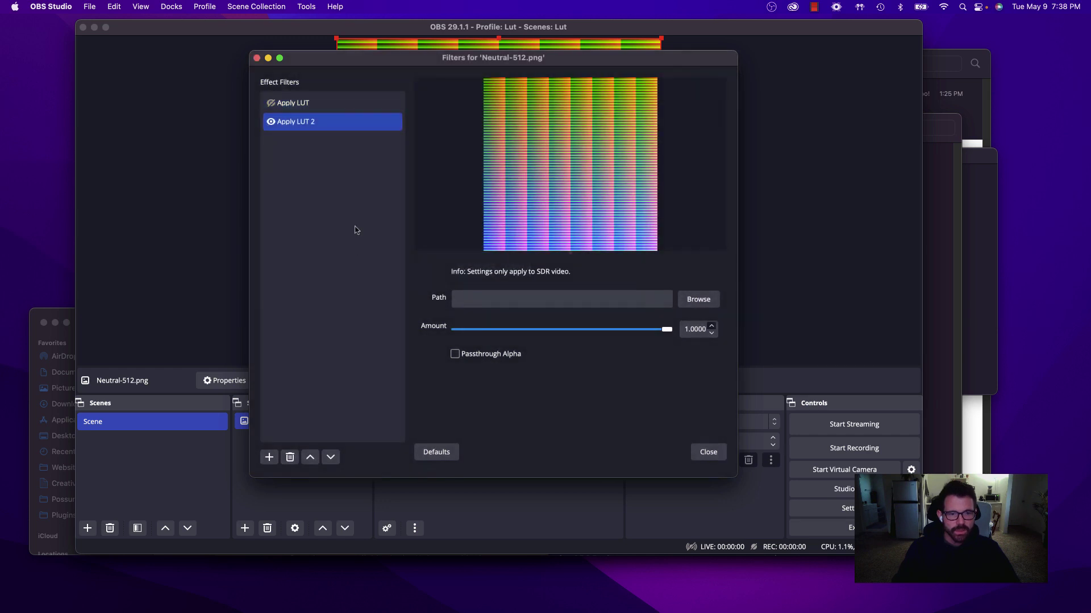
{"action": "left_click", "coordinate": [700, 301]}
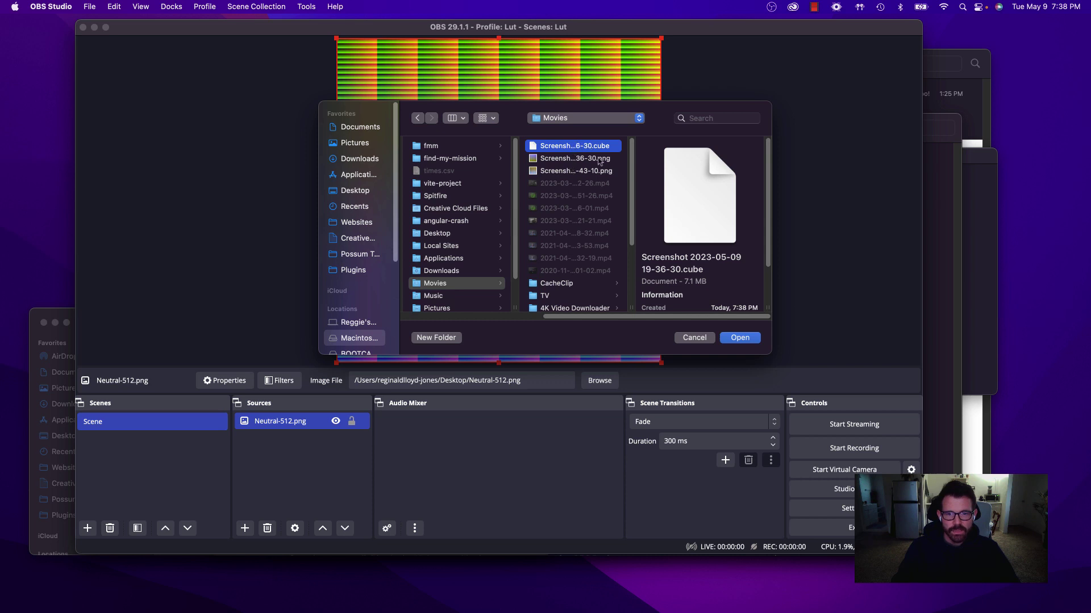
{"action": "left_click", "coordinate": [739, 340]}
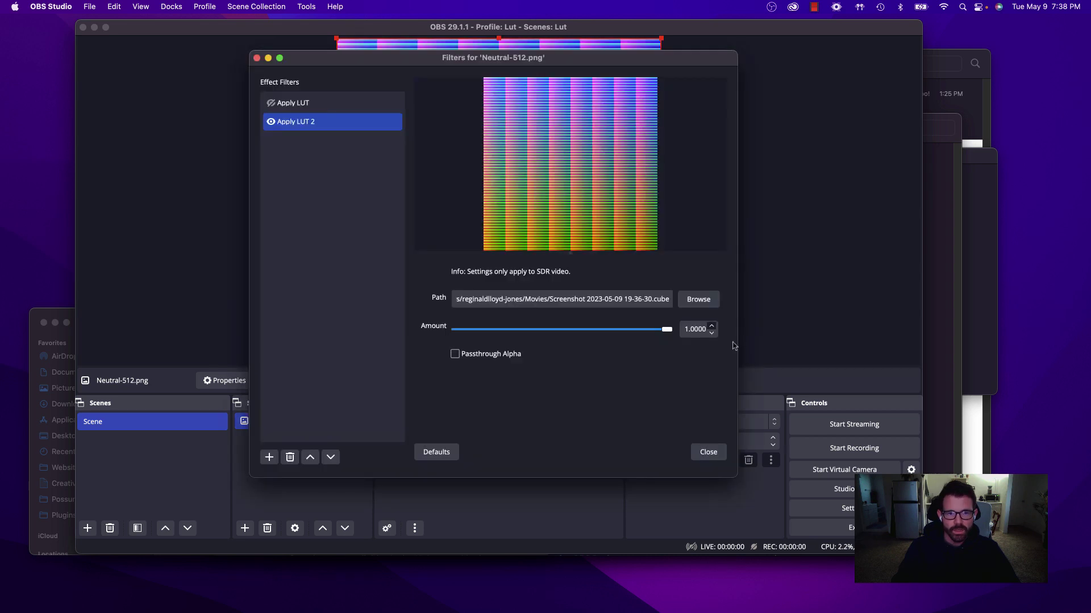
Toggle the Apply LUT and Apply LUT 2 filters off and on to compare their effects on the image.
{"action": "left_click", "coordinate": [271, 124]}
{"action": "left_click", "coordinate": [271, 122]}
{"action": "left_click", "coordinate": [271, 123]}
{"action": "left_click", "coordinate": [271, 103]}
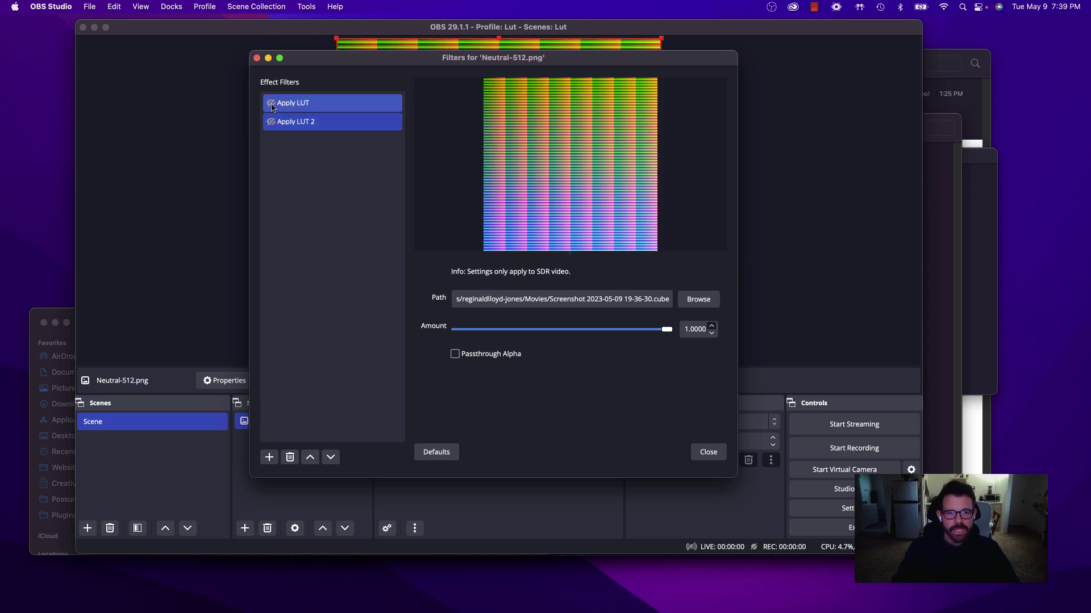
{"action": "left_click", "coordinate": [271, 103]}
{"action": "left_click", "coordinate": [271, 103]}
{"action": "left_click", "coordinate": [271, 103]}
{"action": "left_click", "coordinate": [271, 103]}
{"action": "left_click", "coordinate": [271, 104]}
{"action": "left_click", "coordinate": [271, 122]}
{"action": "left_click", "coordinate": [271, 122]}
{"action": "left_click", "coordinate": [271, 122]}
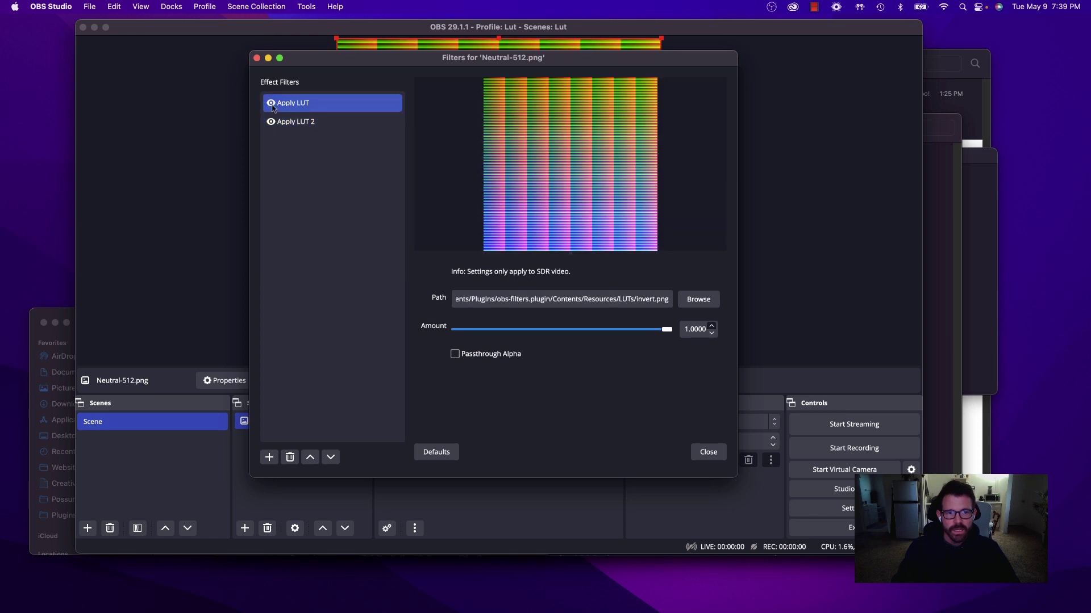
{"action": "left_click", "coordinate": [270, 122]}
{"action": "left_click", "coordinate": [271, 122]}
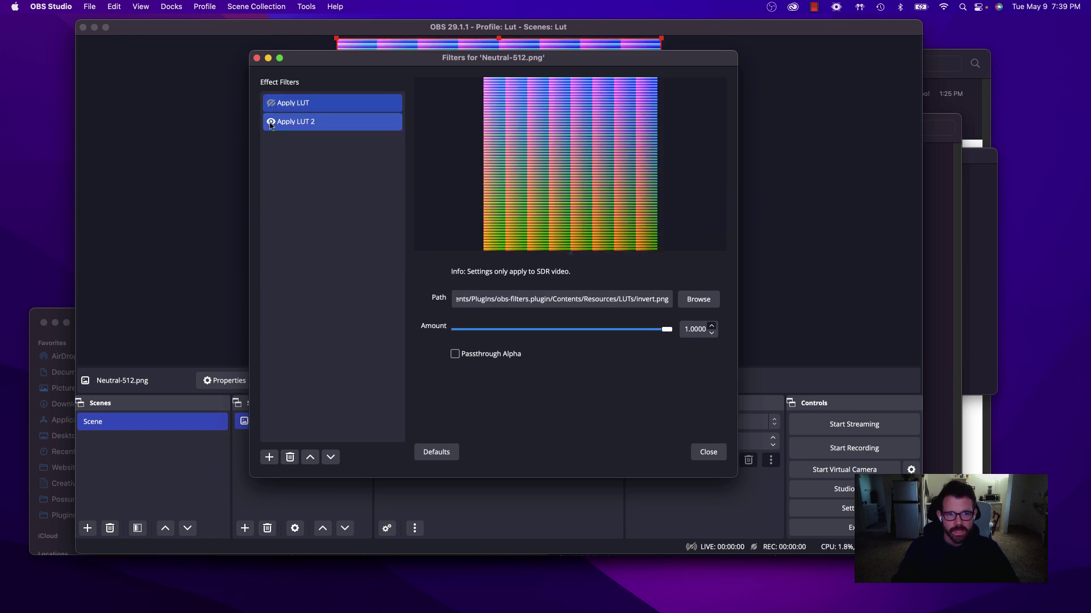
Switch to Finder, rename the .cube file in the Movies folder to My Lut.cube, and reposition the Finder window.
{"action": "key", "text": "super+Tab"}
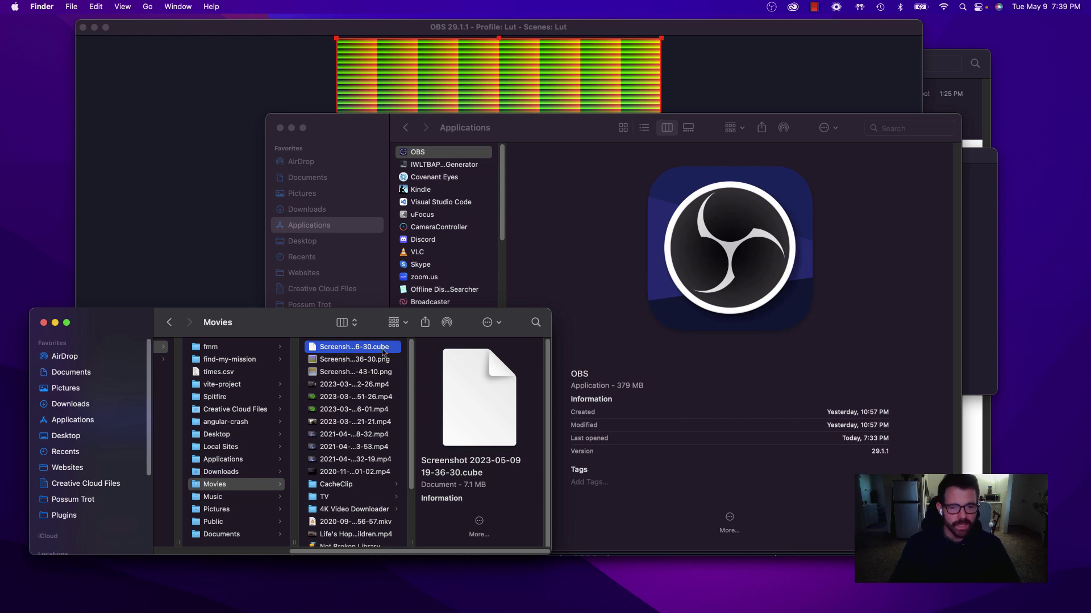
{"action": "left_click_drag", "start_coordinate": [349, 347], "coordinate": [345, 388]}
{"action": "key", "text": "Return"}
{"action": "type", "text": "My L"}
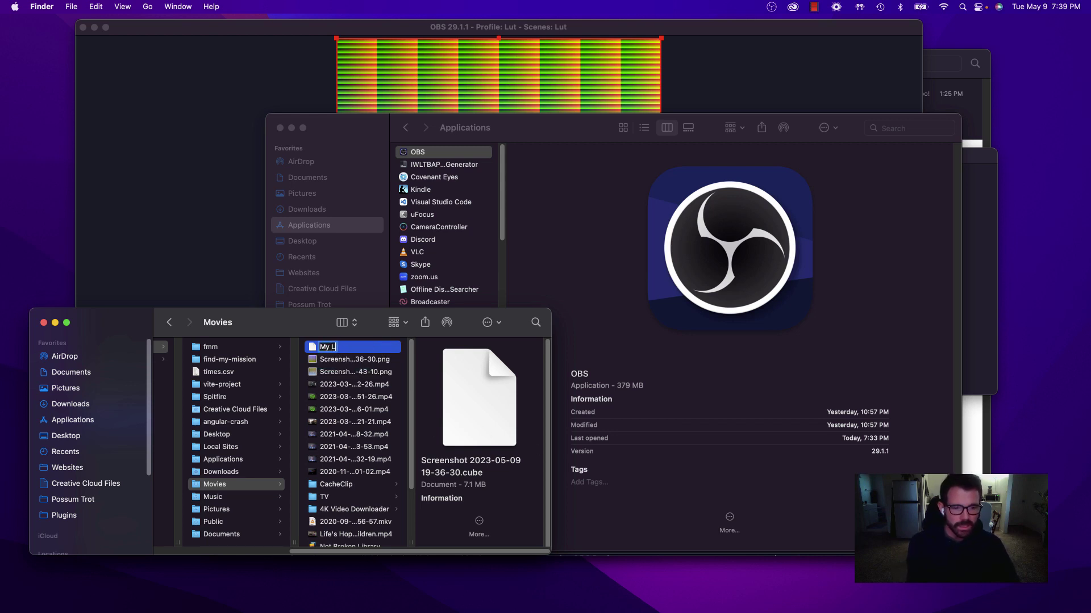
{"action": "type", "text": "ut.cube"}
{"action": "key", "text": "Return"}
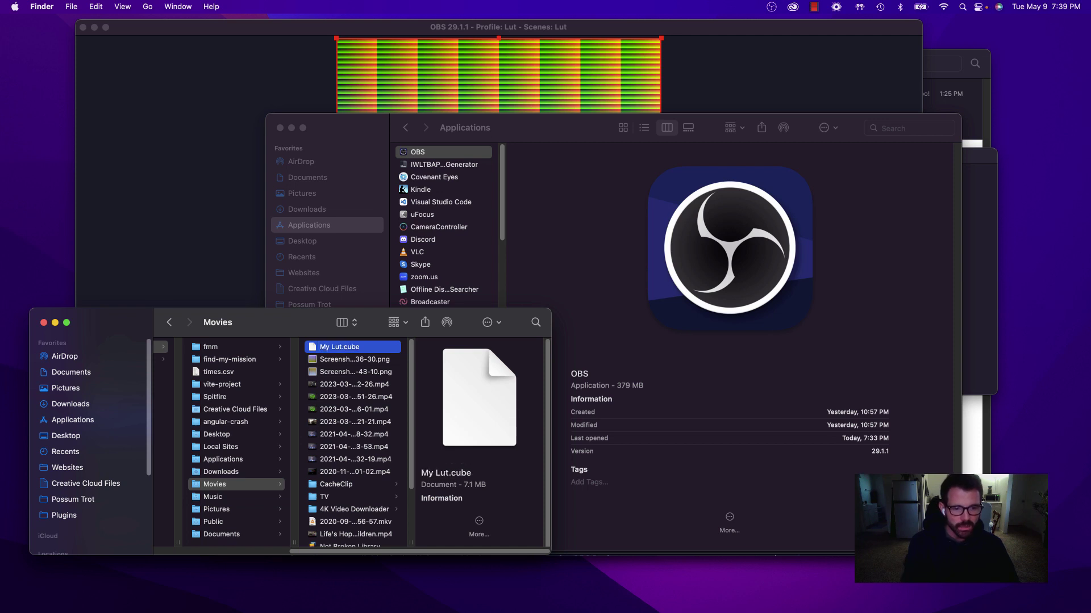
{"action": "left_click_drag", "start_coordinate": [284, 327], "coordinate": [312, 209]}
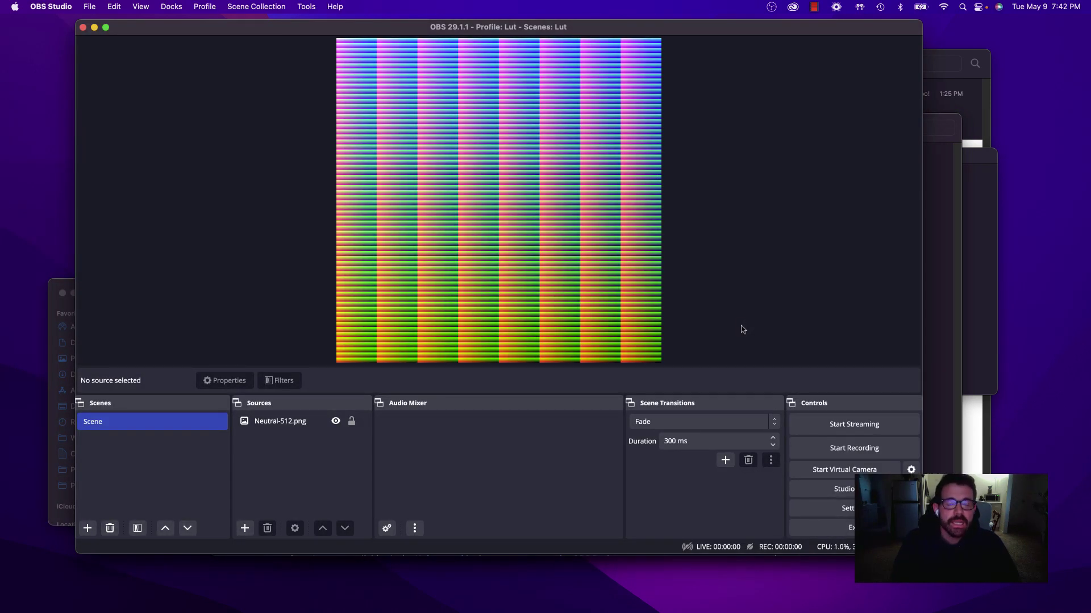